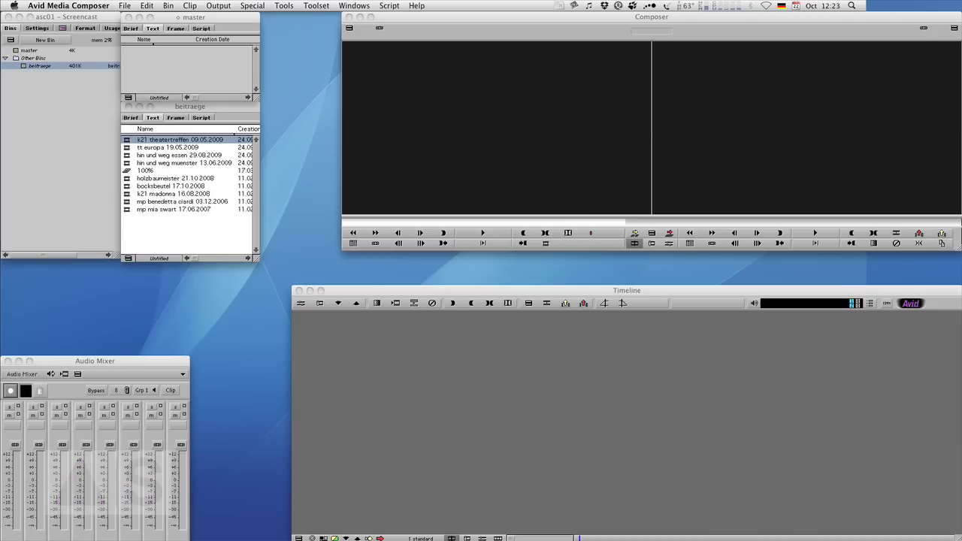
- Play and pause the sample reflection movie in QuickTime Player for reference
{"action": "key", "text": "super+Tab"}
{"action": "key", "text": "super+Tab"}
{"action": "key", "text": "super+Tab"}
{"action": "key", "text": "super+Tab"}
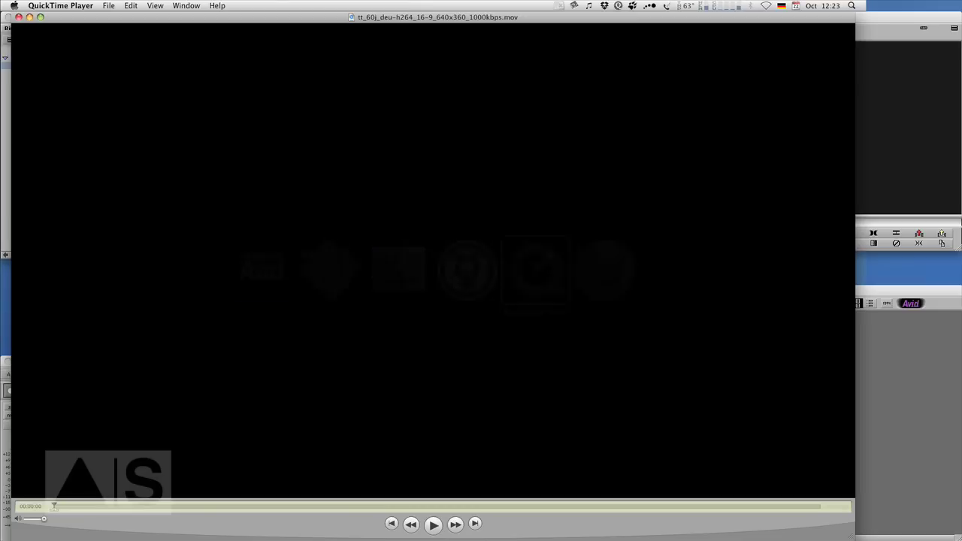
{"action": "left_click", "coordinate": [434, 527]}
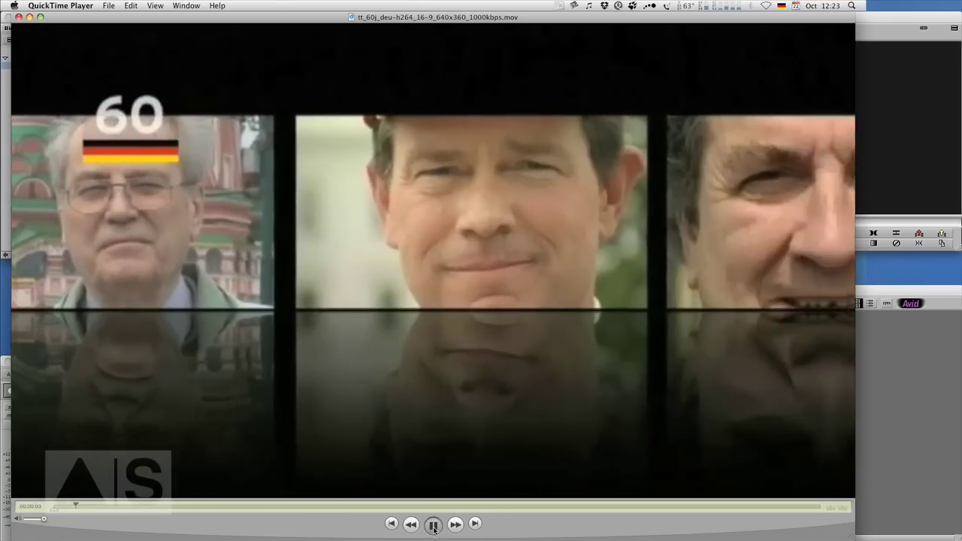
{"action": "left_click", "coordinate": [434, 526]}
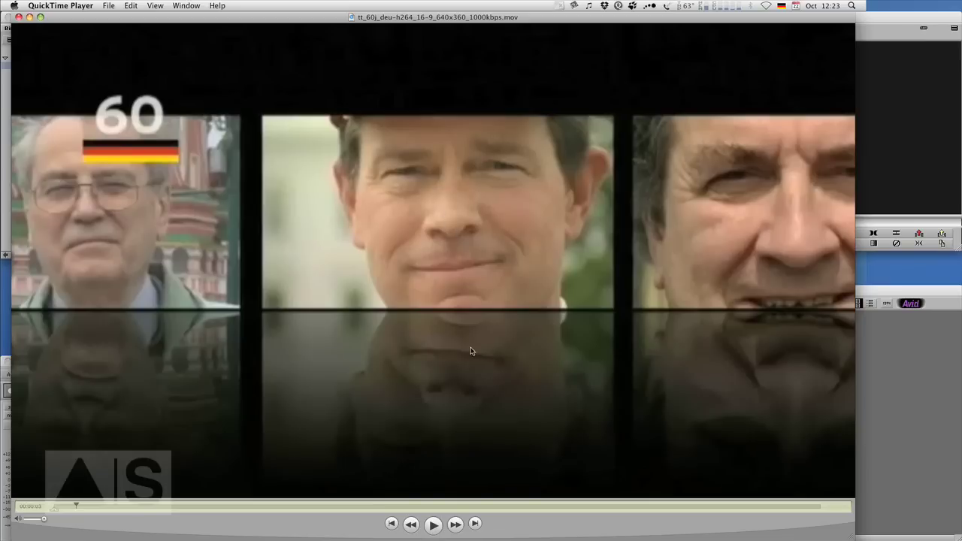
{"action": "key", "text": "super+q"}
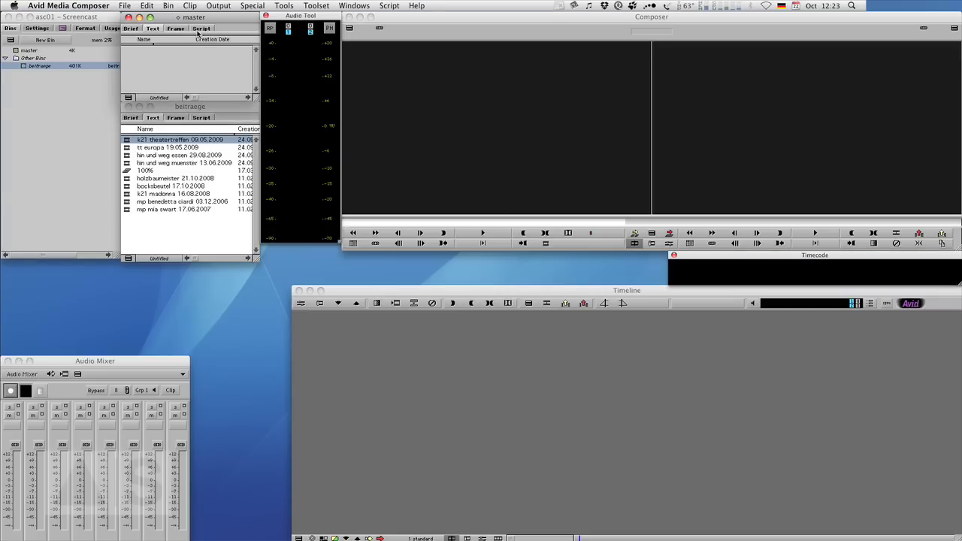
- From the master bin, create a new sequence named 'reflections'
{"action": "left_click_drag", "start_coordinate": [183, 20], "coordinate": [184, 18]}
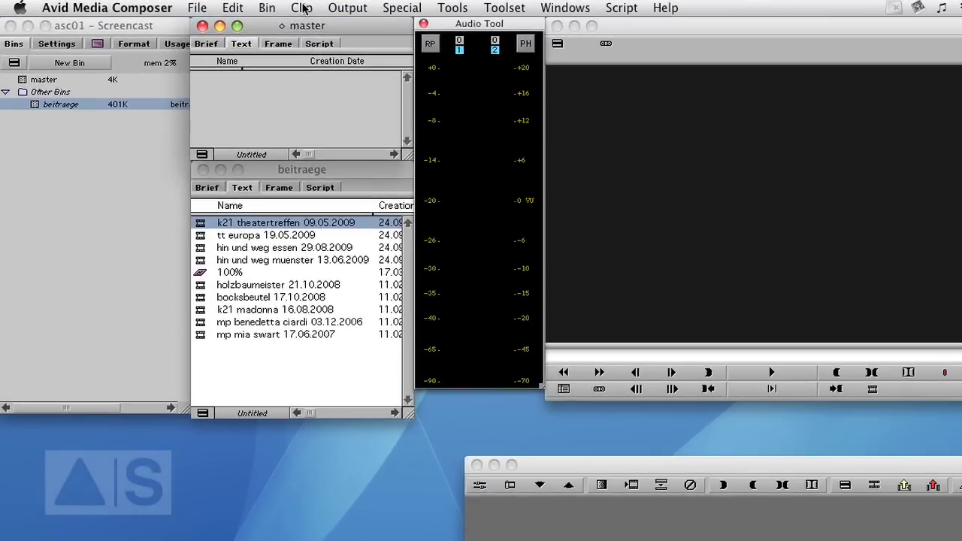
{"action": "left_click", "coordinate": [190, 6]}
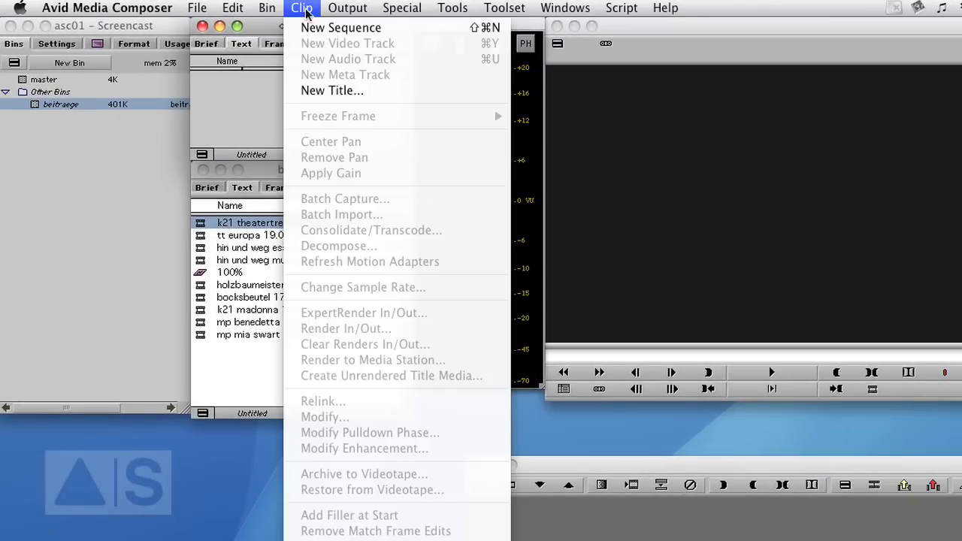
{"action": "left_click", "coordinate": [337, 30]}
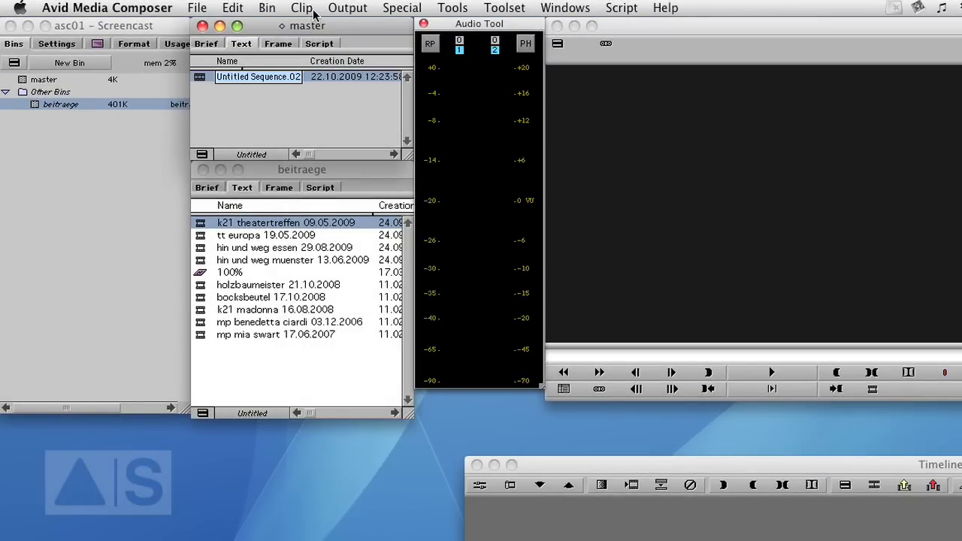
{"action": "type", "text": "ref"}
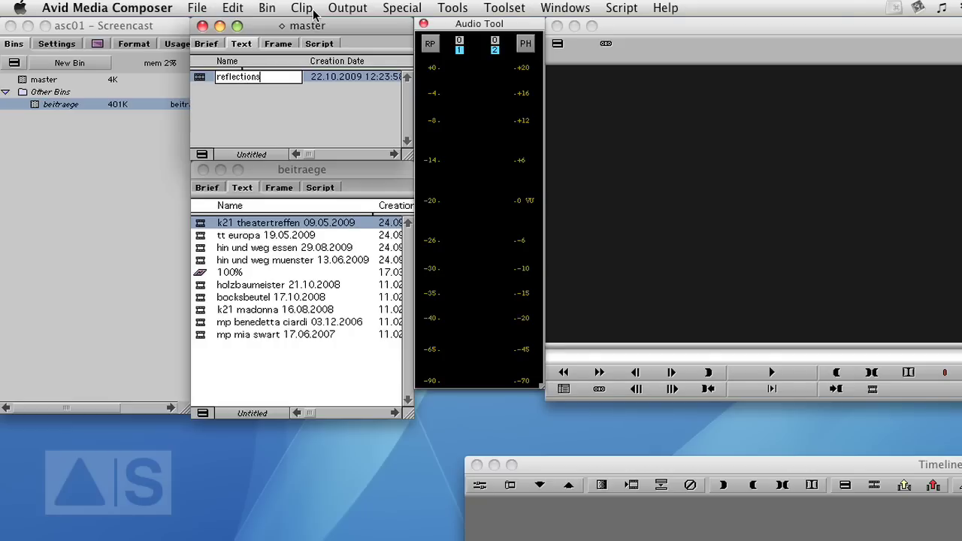
{"action": "type", "text": "lections"}
{"action": "key", "text": "Return"}
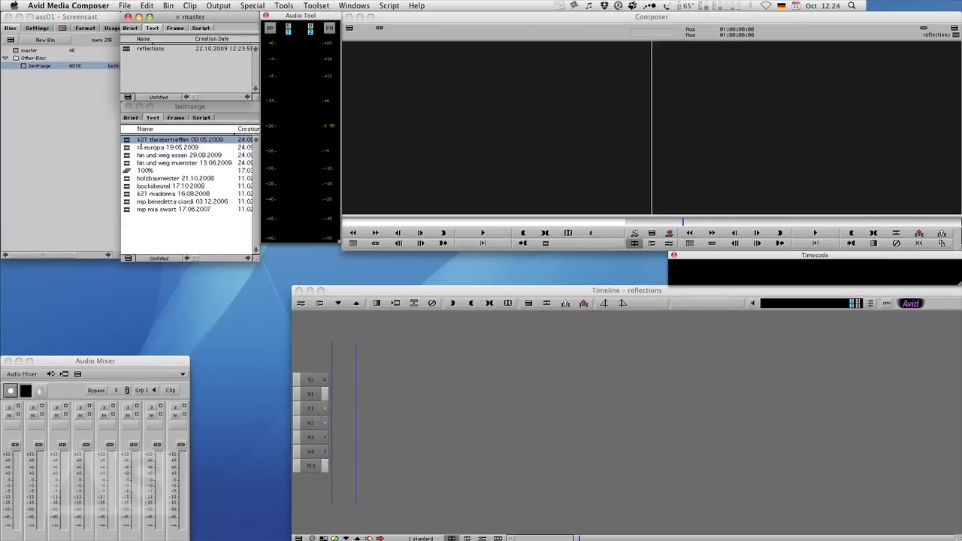
- Load the k21 theatertreffen 09.05.2009 clip and splice it into the empty sequence
{"action": "double_click", "coordinate": [128, 141]}
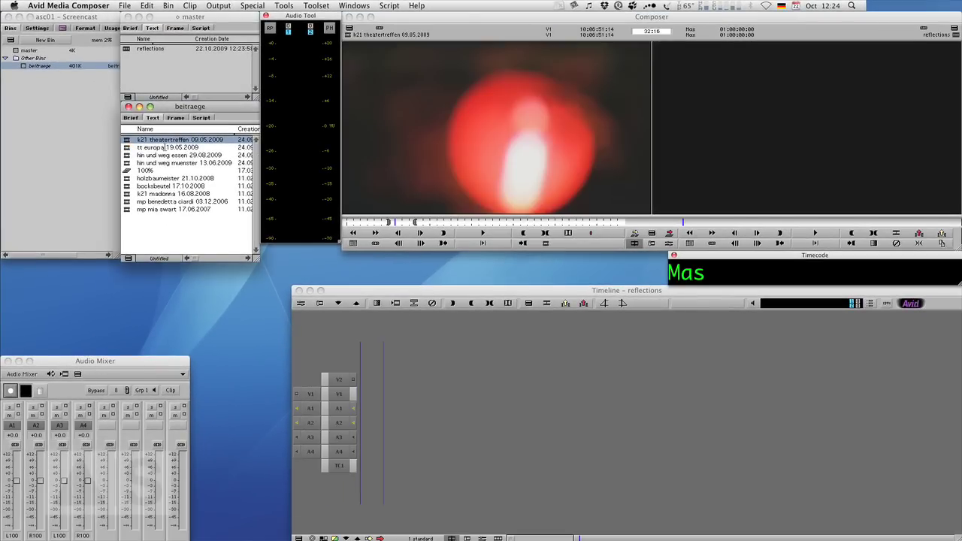
{"action": "left_click_drag", "start_coordinate": [396, 223], "coordinate": [404, 230]}
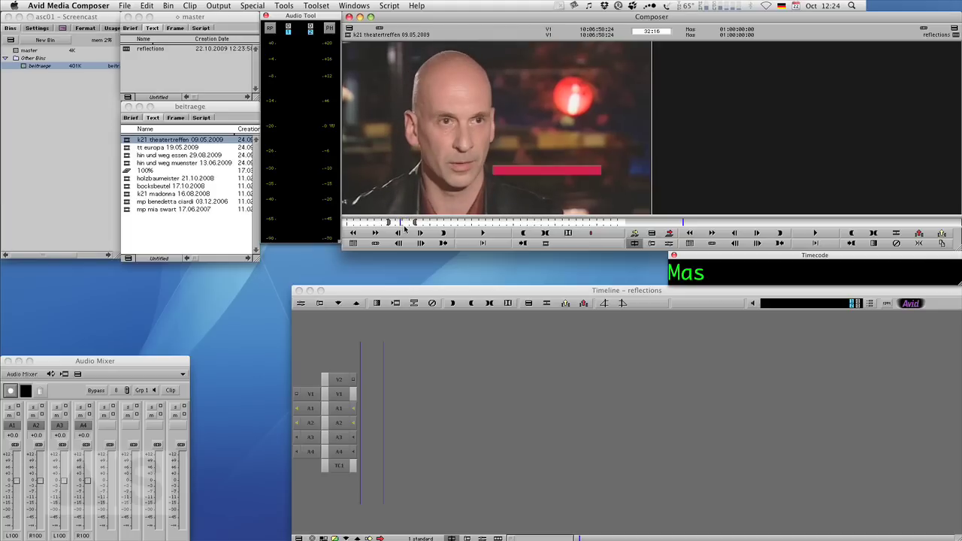
{"action": "left_click", "coordinate": [670, 234]}
- Play back the start of the sequence and mark the whole clip
{"action": "left_click_drag", "start_coordinate": [368, 471], "coordinate": [357, 472]}
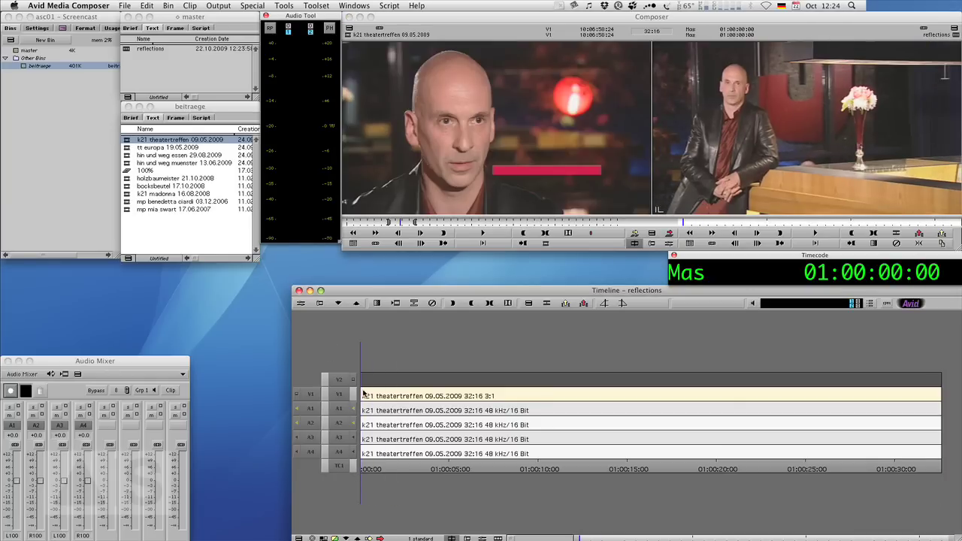
{"action": "mouse_move", "coordinate": [363, 472]}
{"action": "left_mouse_down"}
{"action": "mouse_move", "coordinate": [377, 470]}
{"action": "mouse_move", "coordinate": [362, 470]}
{"action": "left_mouse_up"}
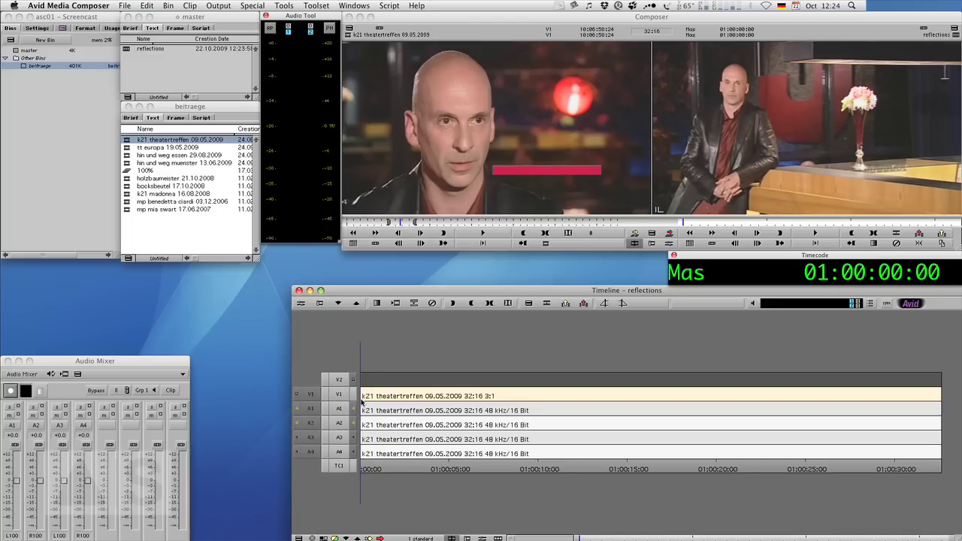
{"action": "key", "text": "space"}
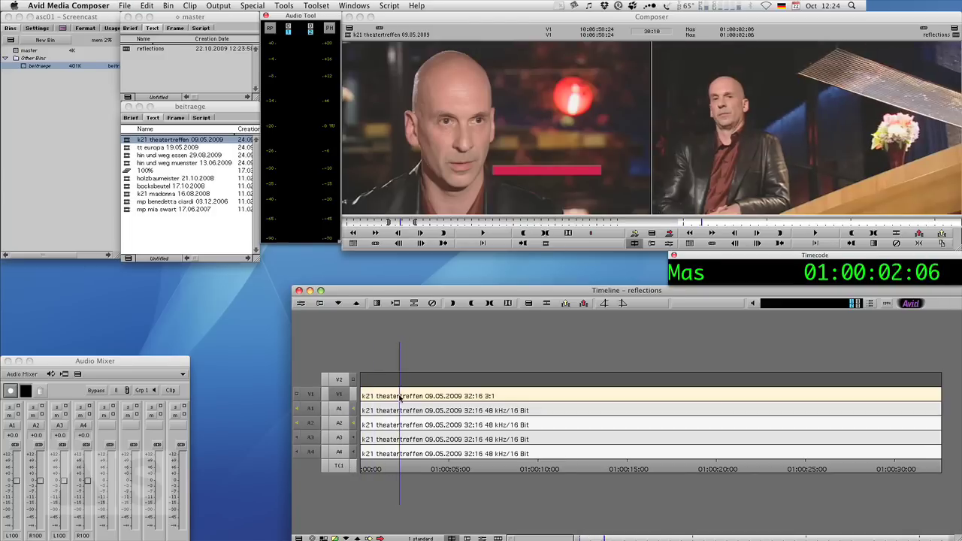
{"action": "key", "text": "space"}
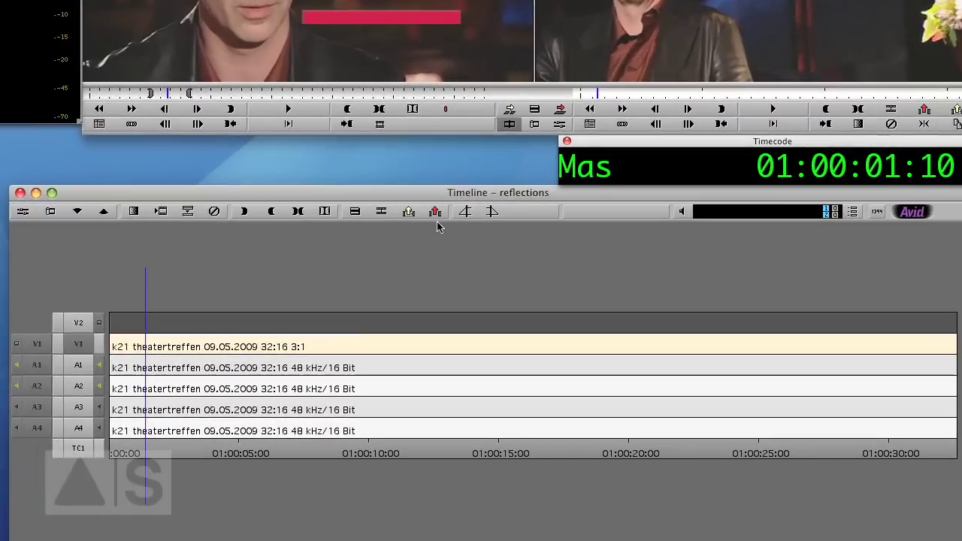
{"action": "left_click", "coordinate": [297, 213]}
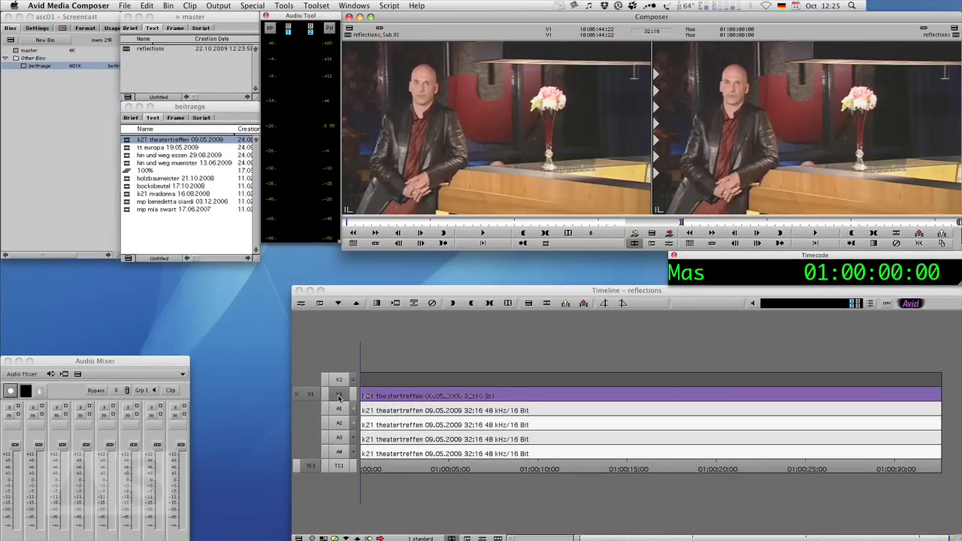
- Target track V2, overwrite the marked k21 clip onto it, and scrub to check both layers
{"action": "left_click", "coordinate": [340, 397]}
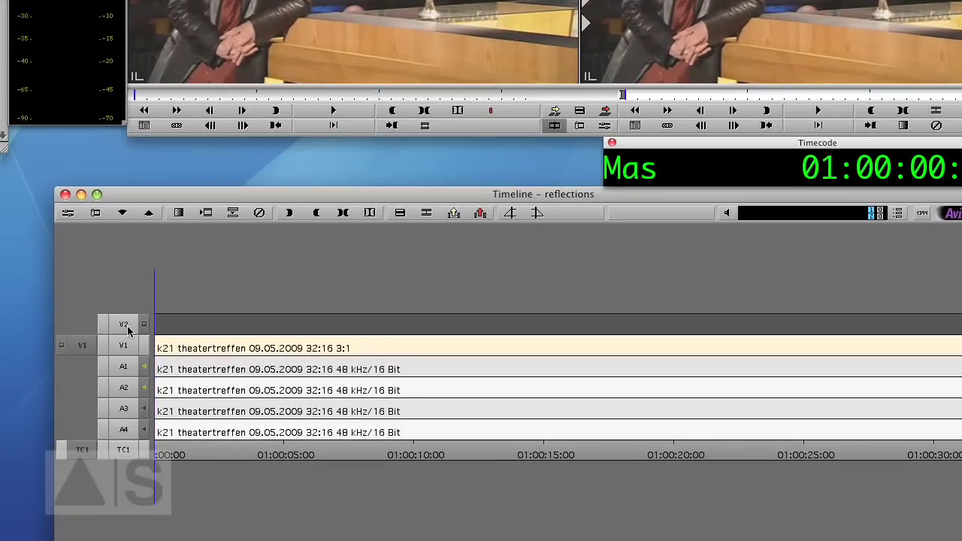
{"action": "left_click", "coordinate": [124, 327]}
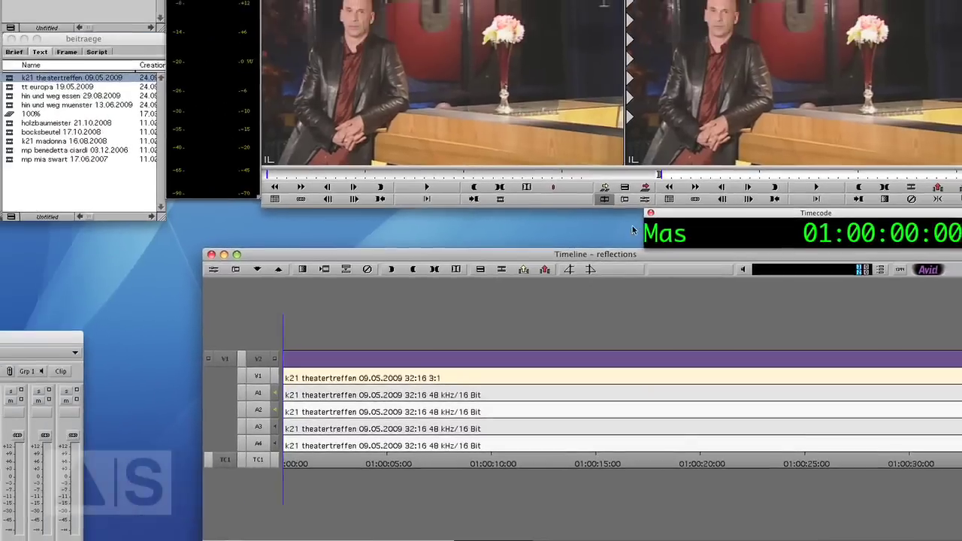
{"action": "left_click", "coordinate": [645, 187]}
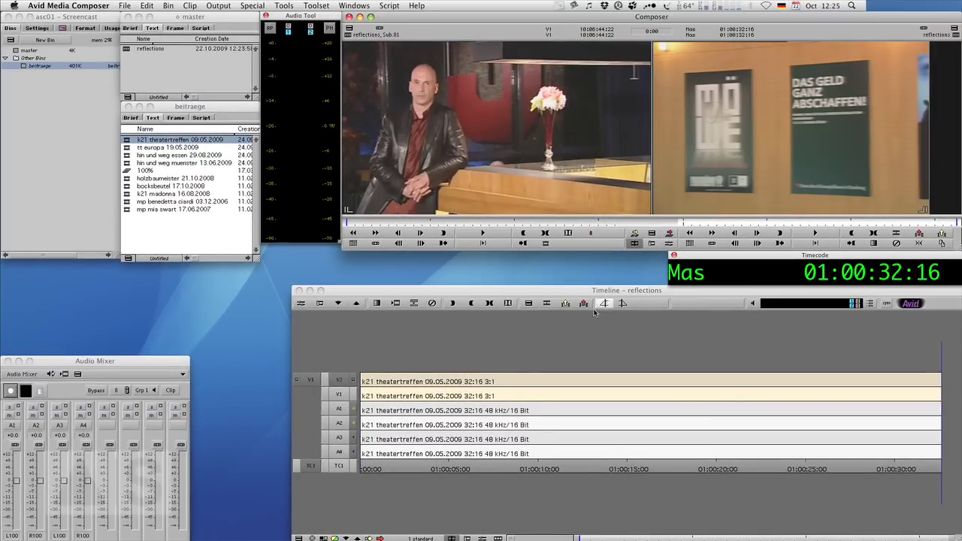
{"action": "left_click_drag", "start_coordinate": [369, 474], "coordinate": [397, 427]}
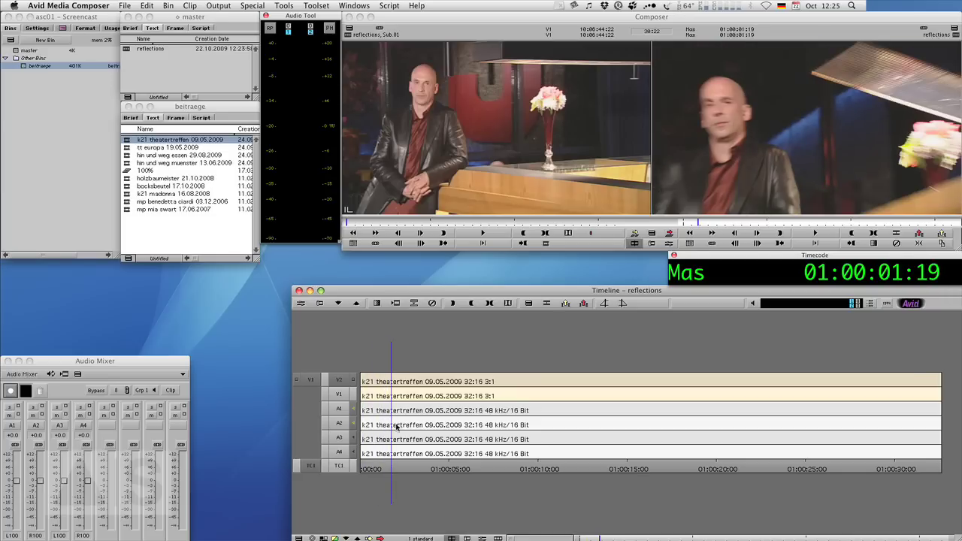
{"action": "left_click", "coordinate": [354, 397]}
{"action": "left_click_drag", "start_coordinate": [385, 423], "coordinate": [453, 418]}
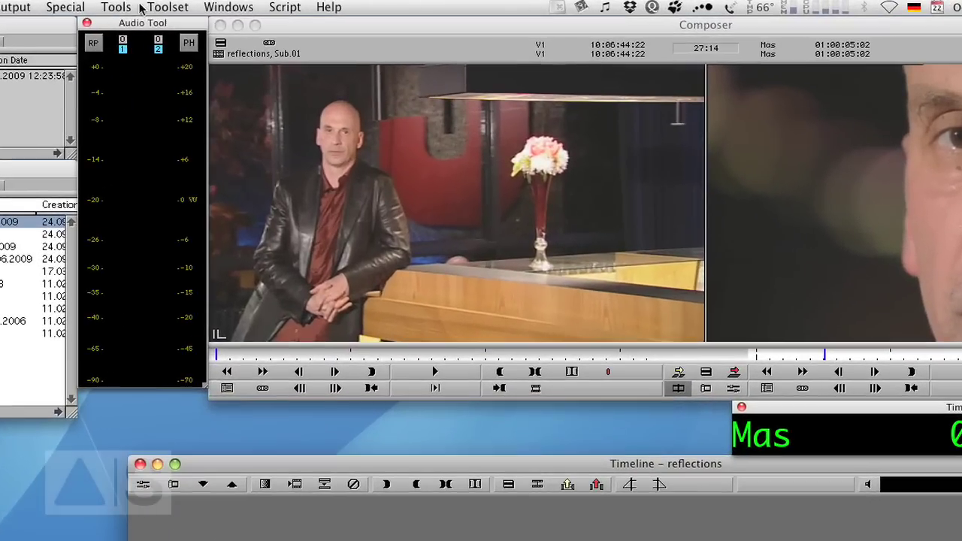
- Drag 3D Warp from the Effect Palette's Blend category onto the V2 clip
{"action": "left_click", "coordinate": [284, 6]}
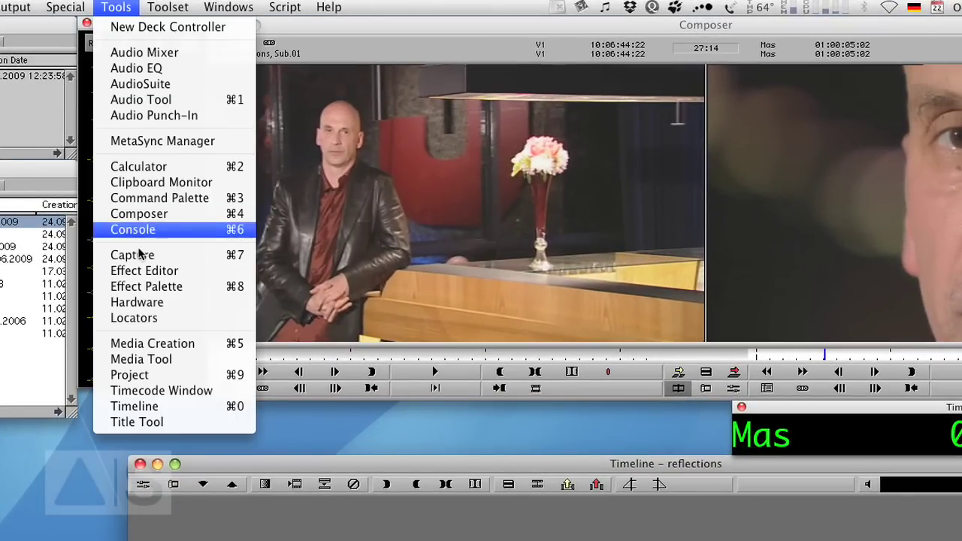
{"action": "left_click", "coordinate": [158, 289]}
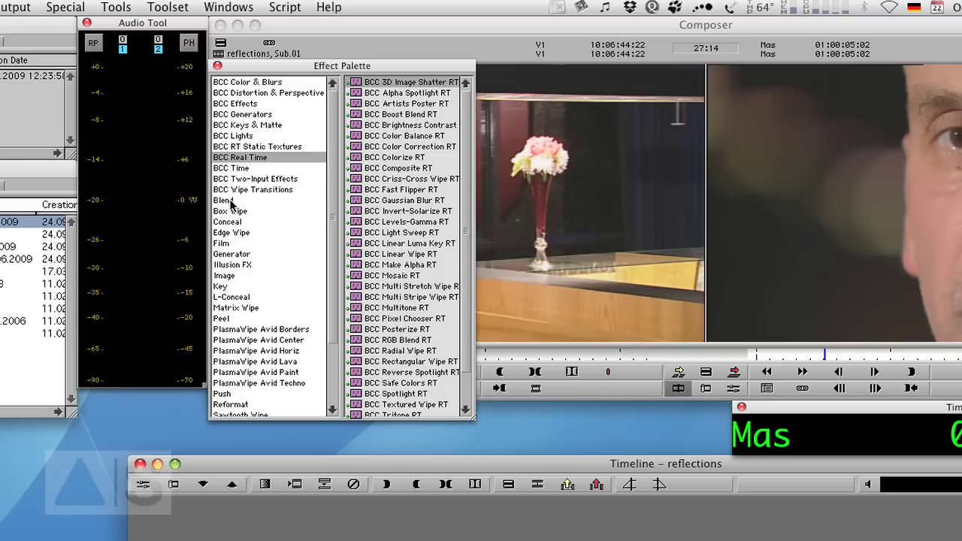
{"action": "left_click", "coordinate": [227, 201]}
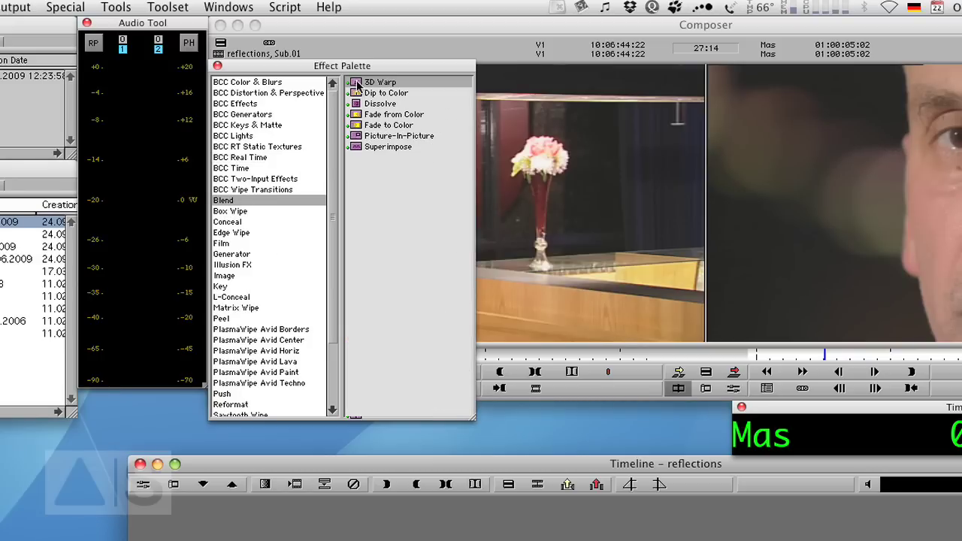
{"action": "left_click_drag", "start_coordinate": [380, 82], "coordinate": [500, 540]}
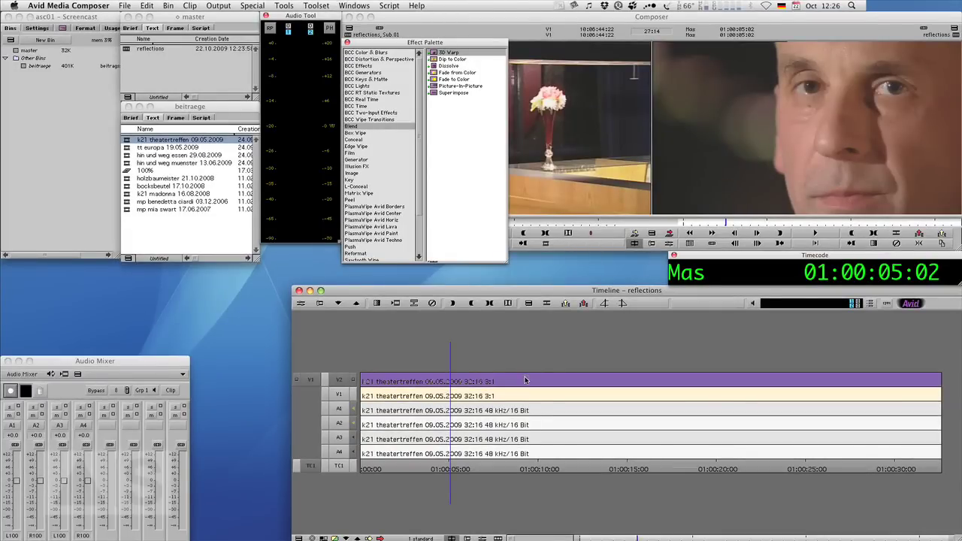
{"action": "left_click_drag", "start_coordinate": [526, 381], "coordinate": [540, 380]}
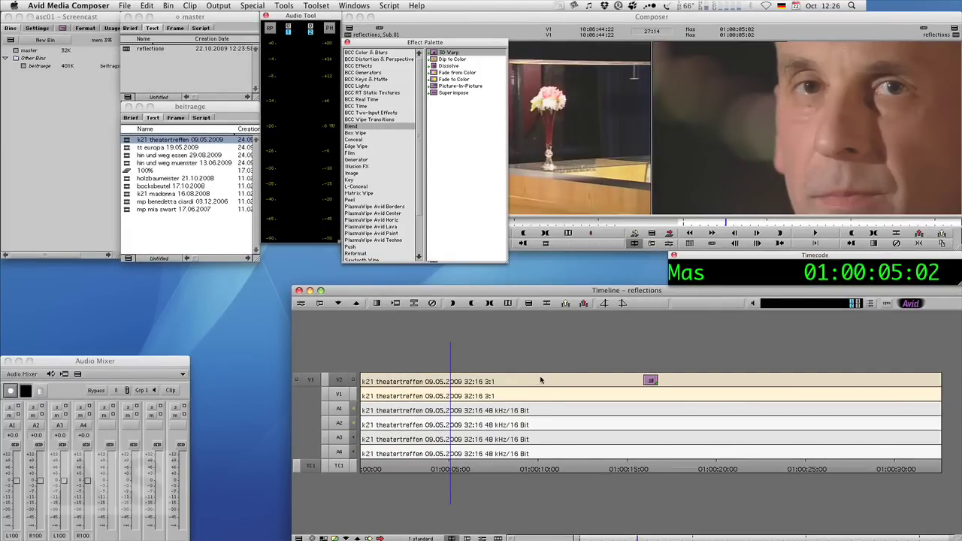
{"action": "left_click", "coordinate": [652, 382]}
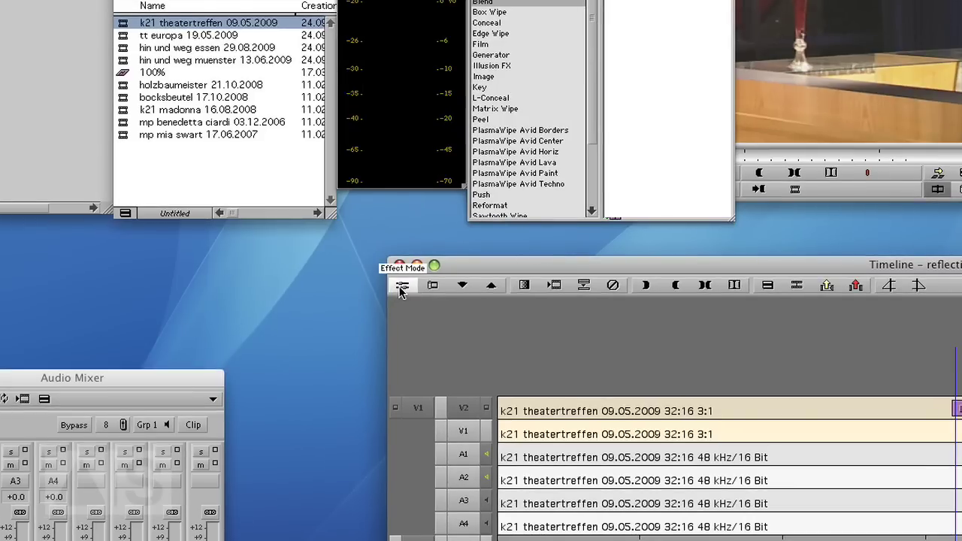
- In Effect Mode, set the V2 3D Warp Scaling to 50 and Position Y to 176
{"action": "left_click", "coordinate": [402, 287]}
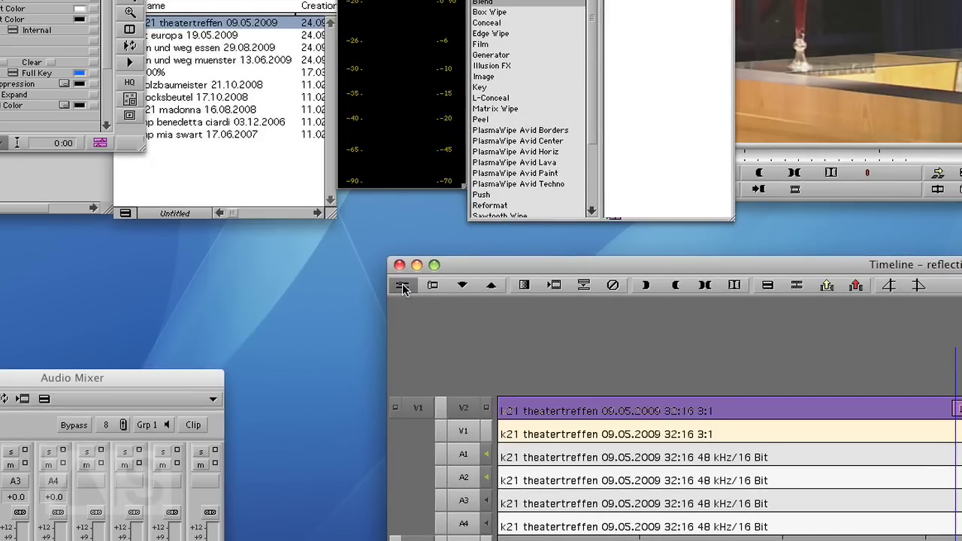
{"action": "left_click_drag", "start_coordinate": [33, 0], "coordinate": [837, 0]}
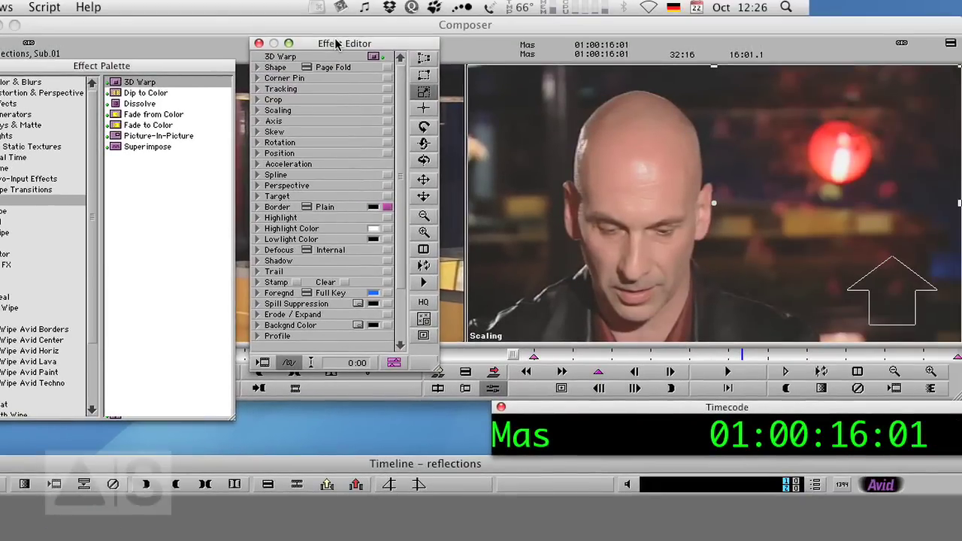
{"action": "left_click_drag", "start_coordinate": [336, 43], "coordinate": [341, 43]}
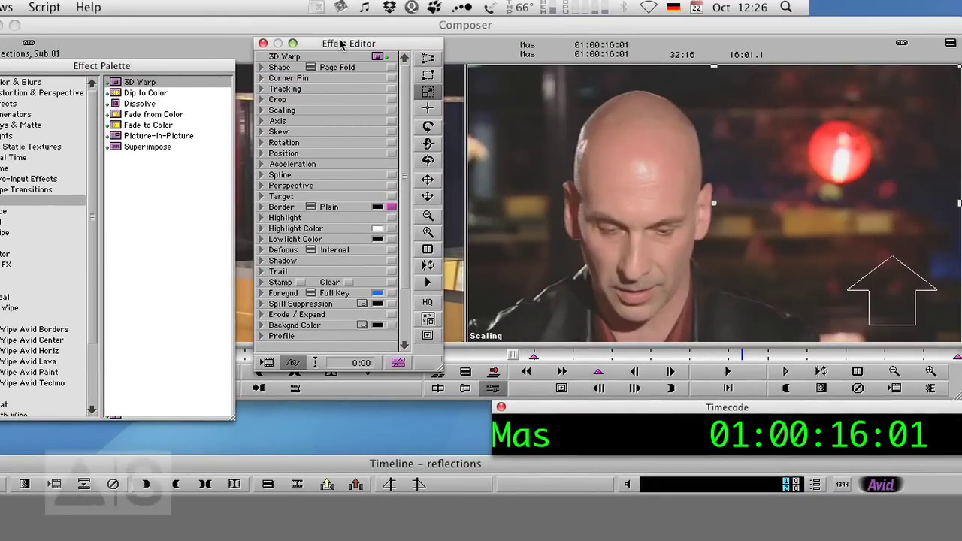
{"action": "left_click", "coordinate": [262, 111]}
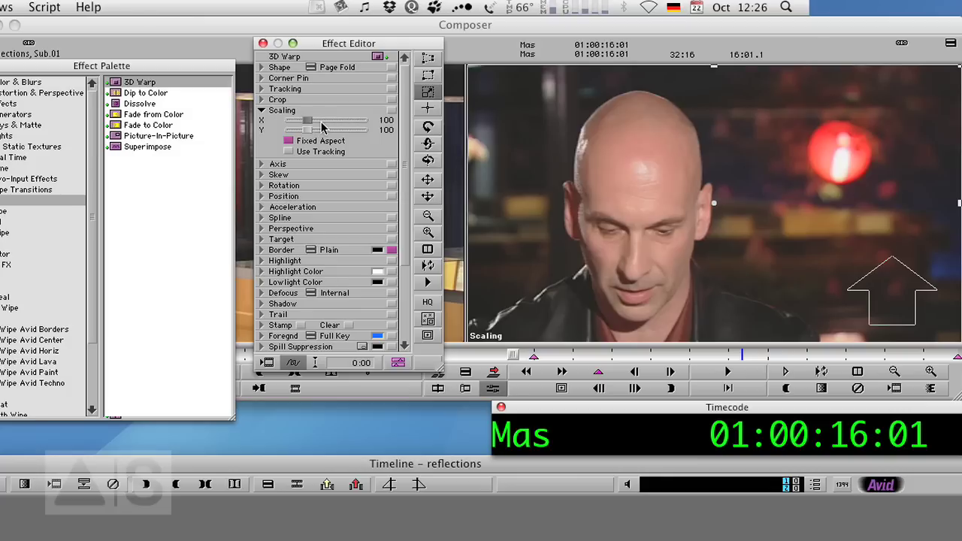
{"action": "type", "text": "50"}
{"action": "key", "text": "Return"}
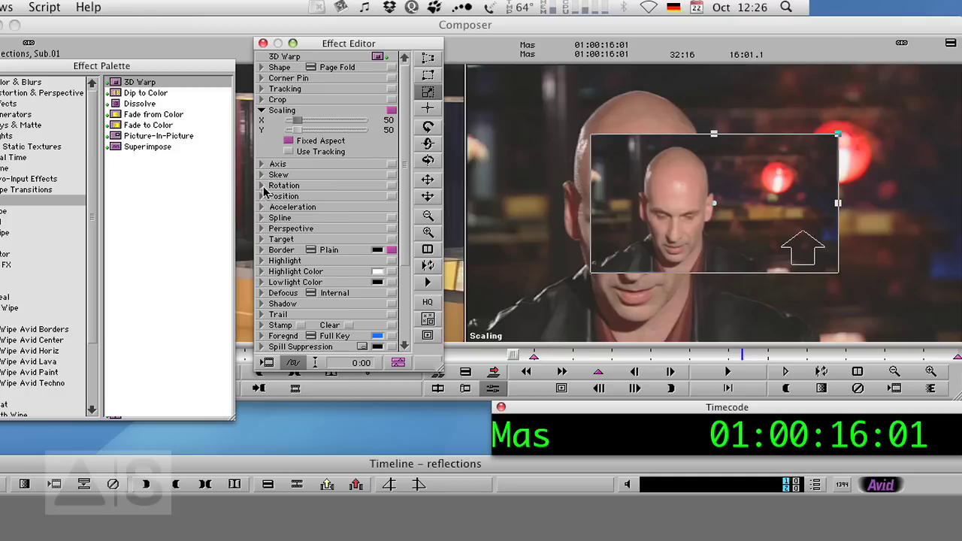
{"action": "left_click", "coordinate": [263, 197]}
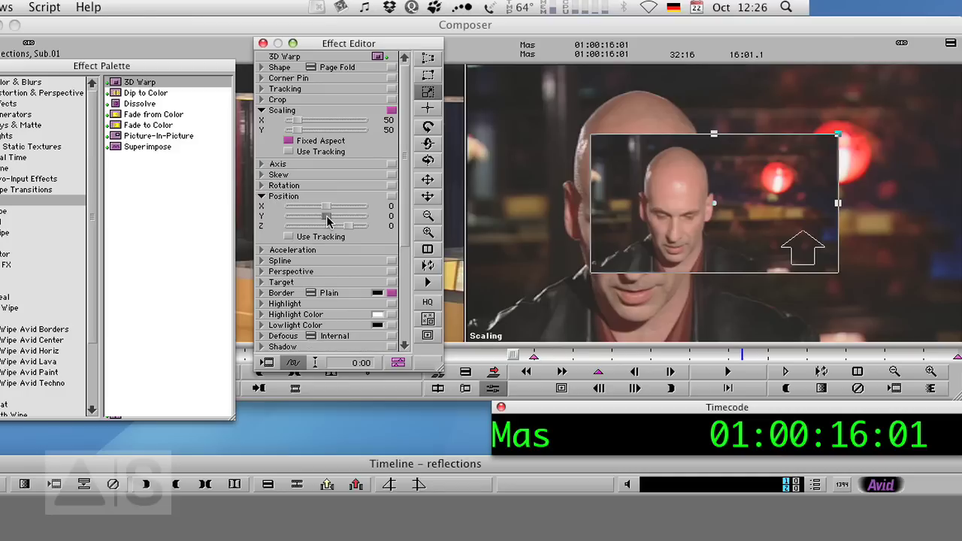
{"action": "left_click_drag", "start_coordinate": [328, 219], "coordinate": [327, 218]}
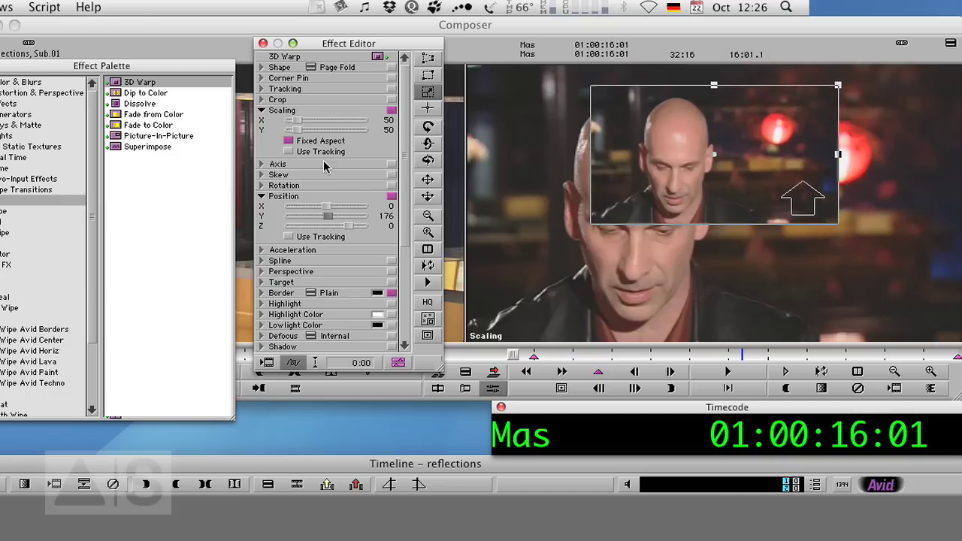
- Drag the configured 3D Warp effect icon onto the V1 clip to copy its settings
{"action": "left_click", "coordinate": [379, 59]}
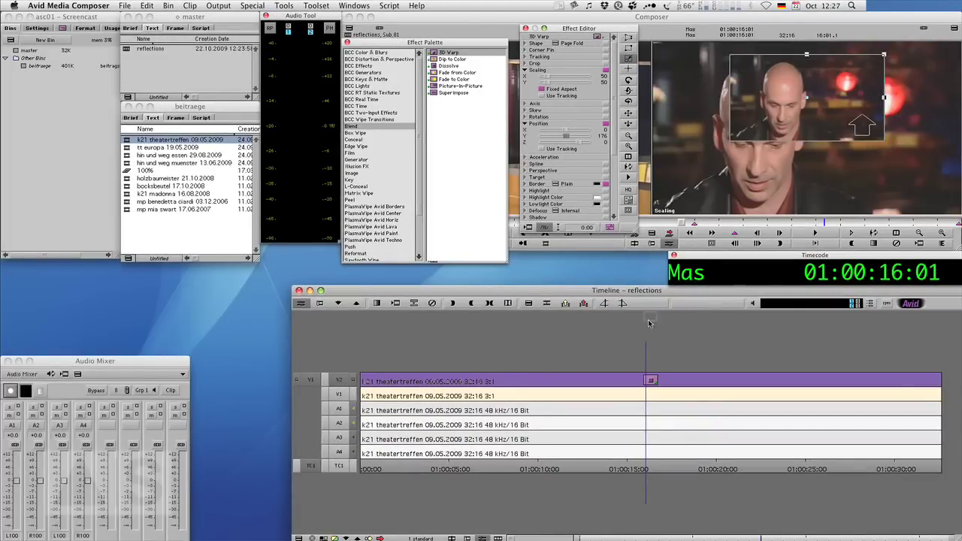
{"action": "left_click", "coordinate": [615, 393]}
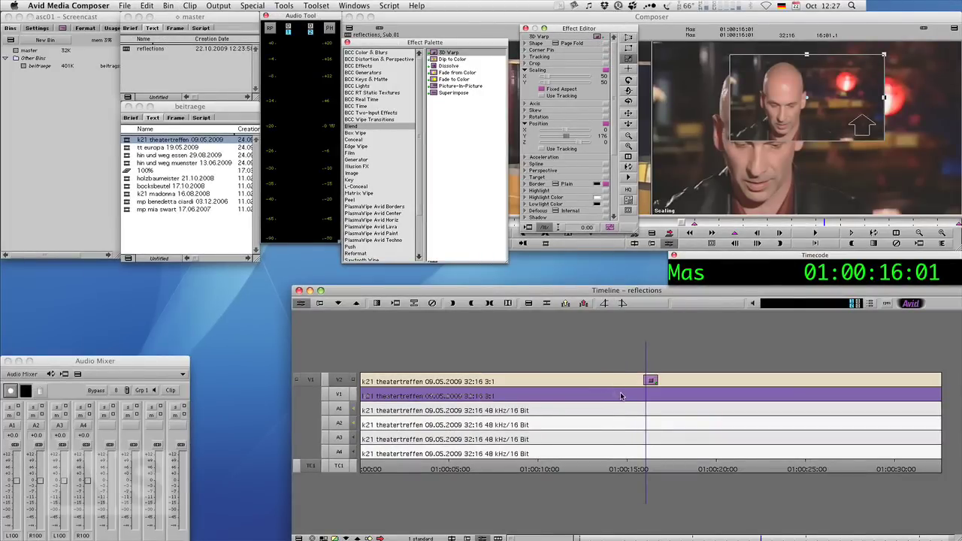
{"action": "left_click", "coordinate": [621, 395]}
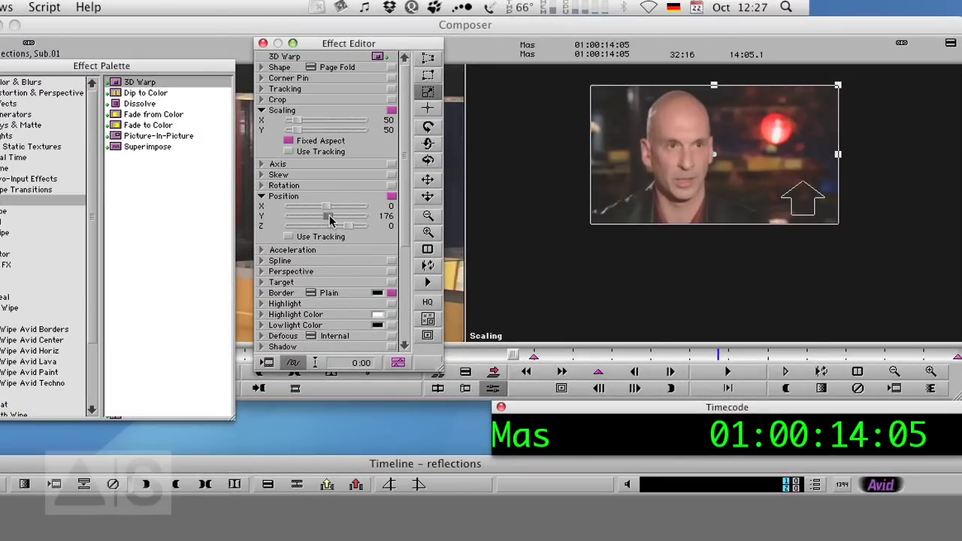
- Move the V1 copy to Position Y -335 and flip it with X rotation 180
{"action": "left_click_drag", "start_coordinate": [329, 219], "coordinate": [326, 222]}
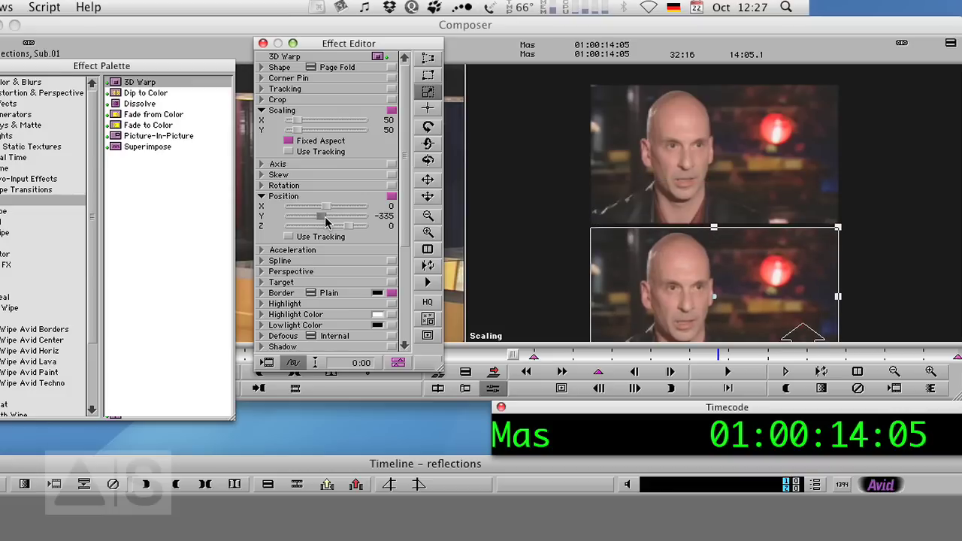
{"action": "left_click", "coordinate": [261, 187]}
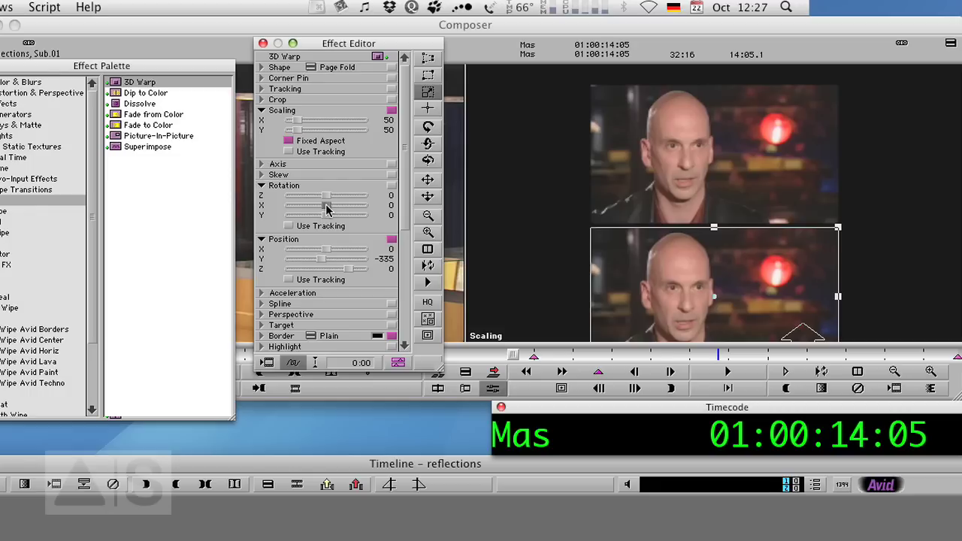
{"action": "left_click_drag", "start_coordinate": [326, 204], "coordinate": [314, 203]}
{"action": "type", "text": "180"}
{"action": "key", "text": "Return"}
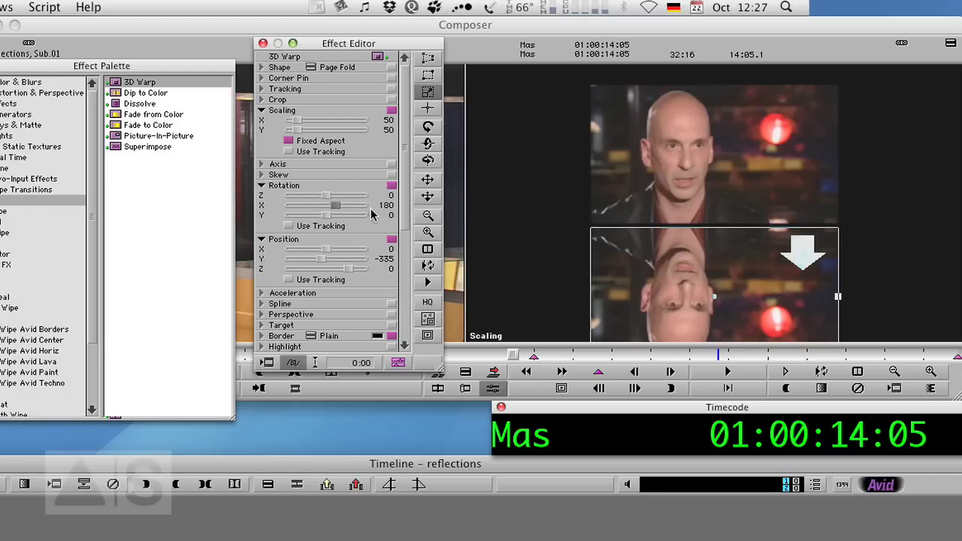
- Enable the 3D Warp Highlight on V1, starting at Soft, Intensity and Radius 50
{"action": "scroll", "coordinate": [406, 140], "scroll_direction": "down", "scroll_amount": 1}
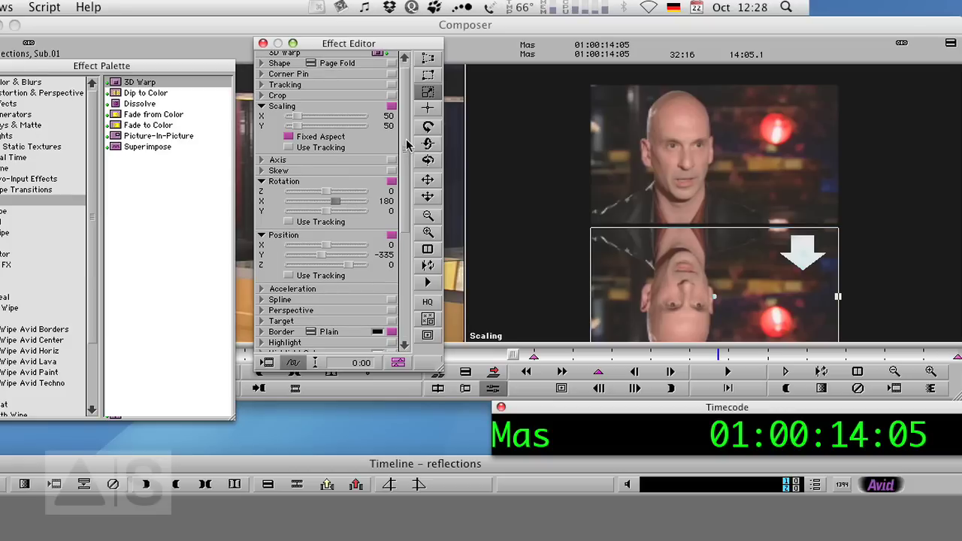
{"action": "scroll", "coordinate": [405, 165], "scroll_direction": "down", "scroll_amount": 5}
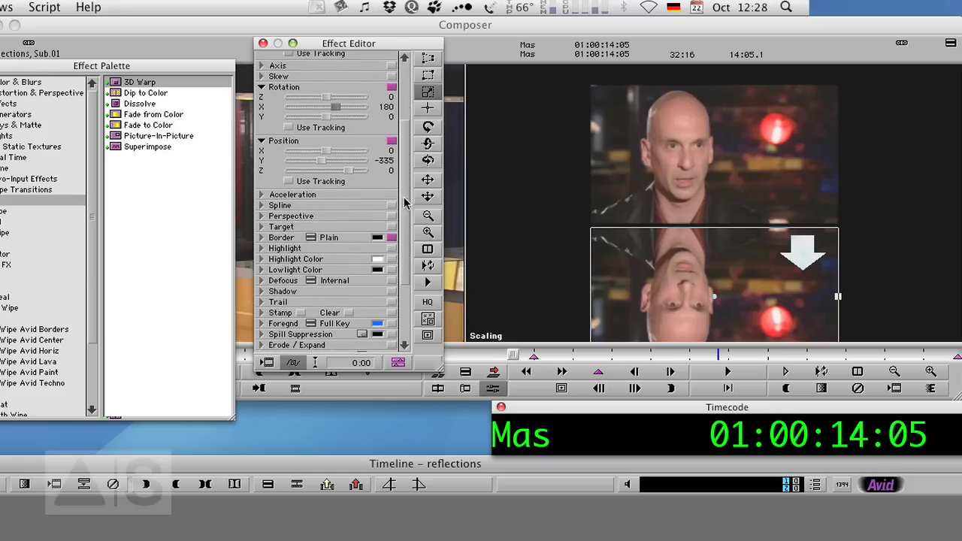
{"action": "scroll", "coordinate": [404, 203], "scroll_direction": "down", "scroll_amount": 1}
{"action": "scroll", "coordinate": [410, 191], "scroll_direction": "down", "scroll_amount": 2}
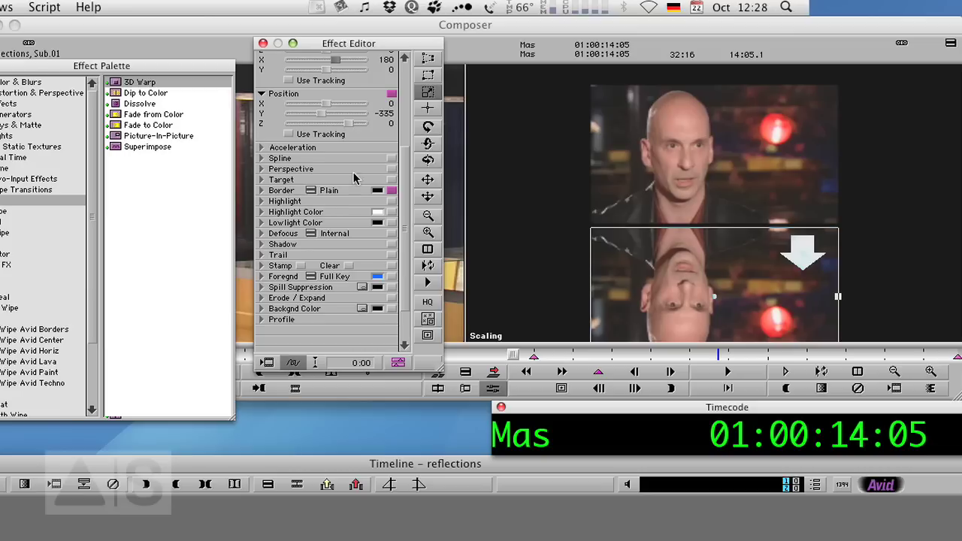
{"action": "scroll", "coordinate": [368, 232], "scroll_direction": "down", "scroll_amount": 1}
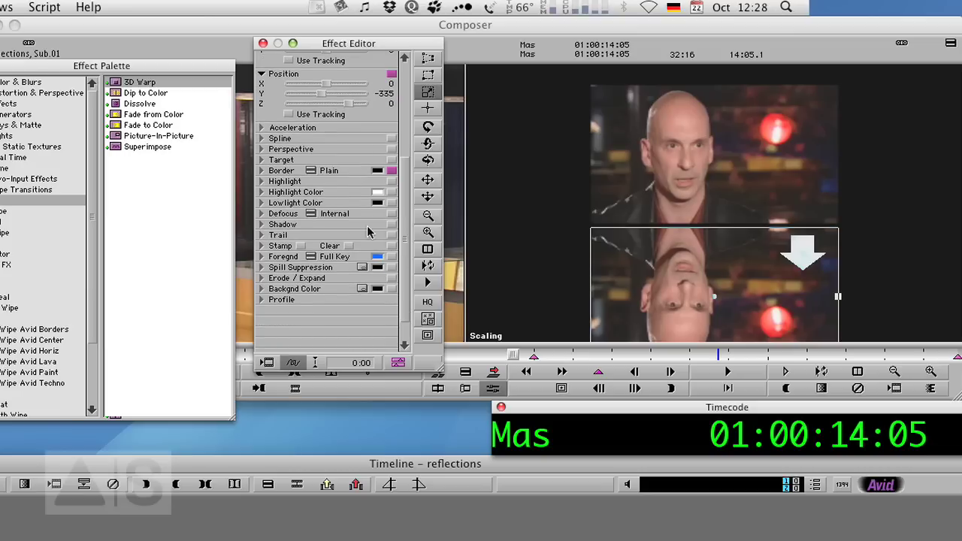
{"action": "left_click", "coordinate": [262, 182]}
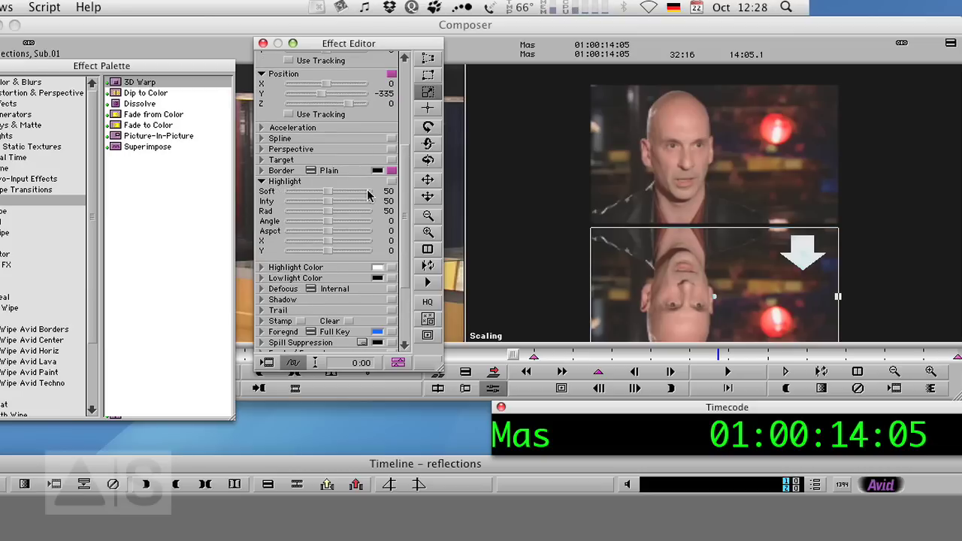
{"action": "left_click", "coordinate": [391, 182]}
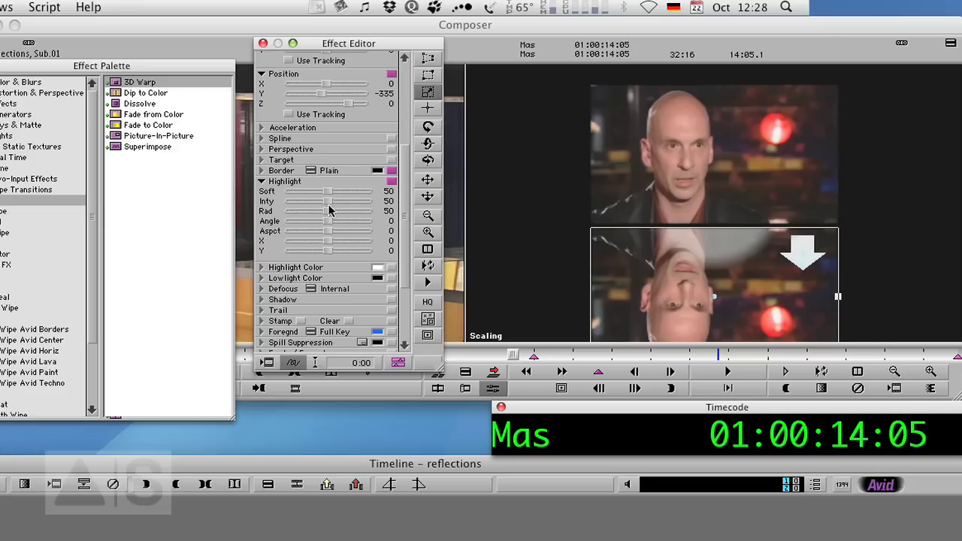
- Raise highlight Radius, Intensity and Soft to 100, widen its aspect, and move Y to -271
{"action": "left_click_drag", "start_coordinate": [328, 215], "coordinate": [379, 221]}
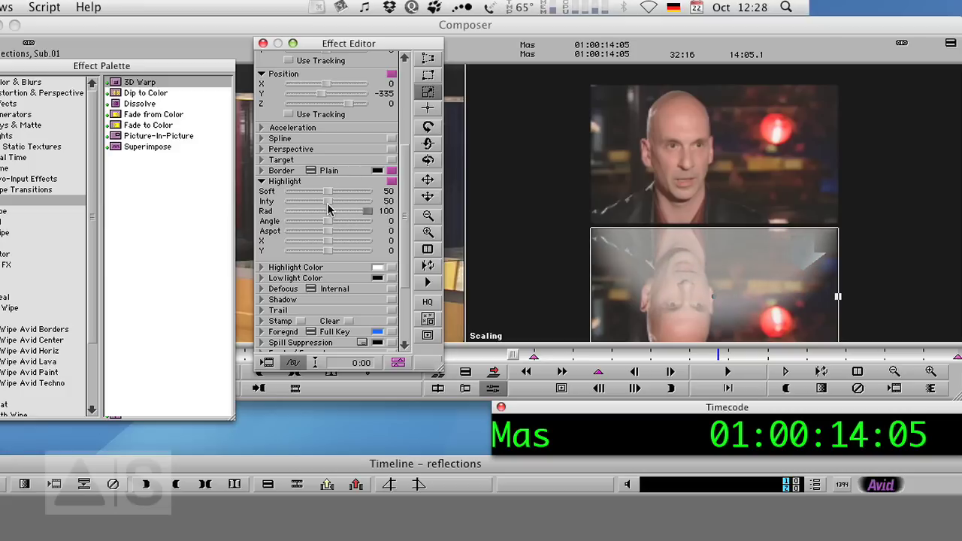
{"action": "left_click_drag", "start_coordinate": [328, 203], "coordinate": [391, 207]}
{"action": "left_click", "coordinate": [331, 232]}
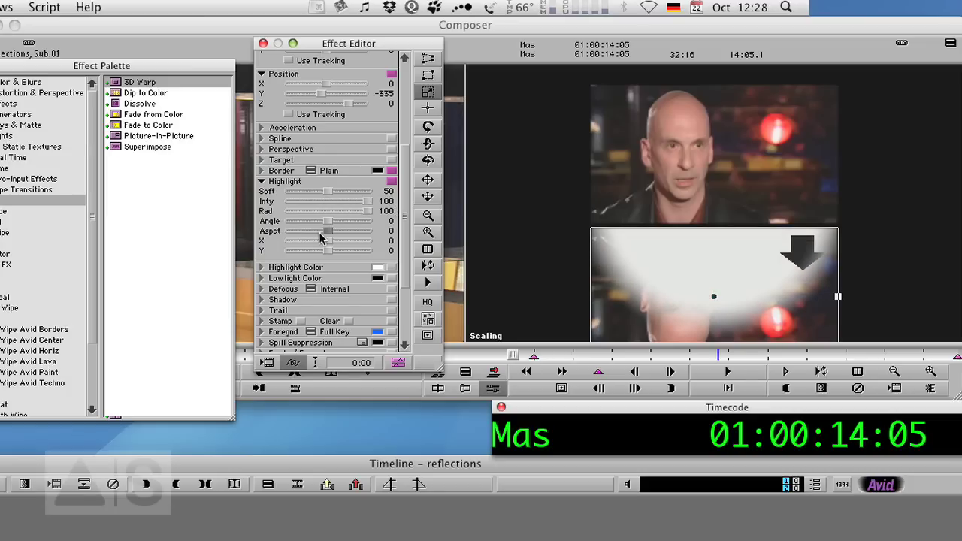
{"action": "left_click_drag", "start_coordinate": [330, 237], "coordinate": [376, 236]}
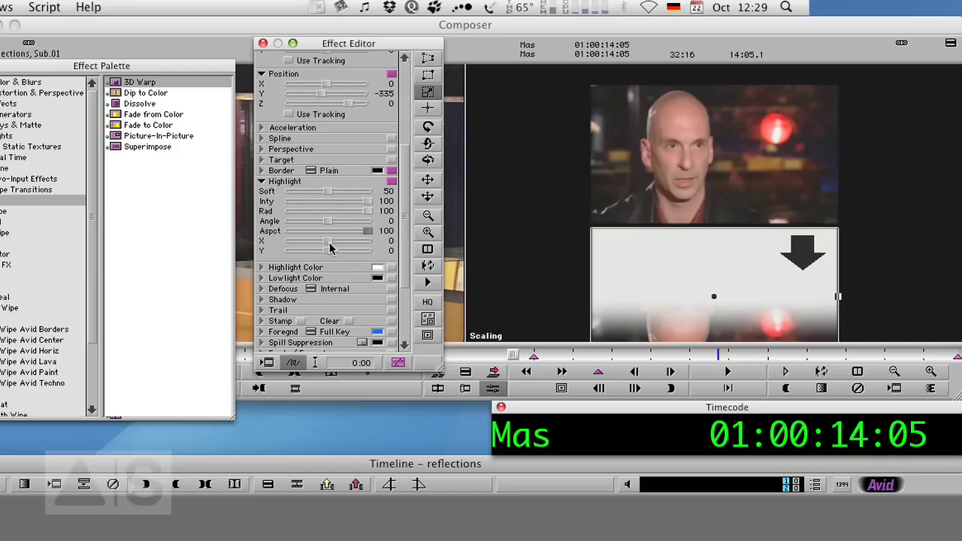
{"action": "left_click_drag", "start_coordinate": [329, 257], "coordinate": [319, 257]}
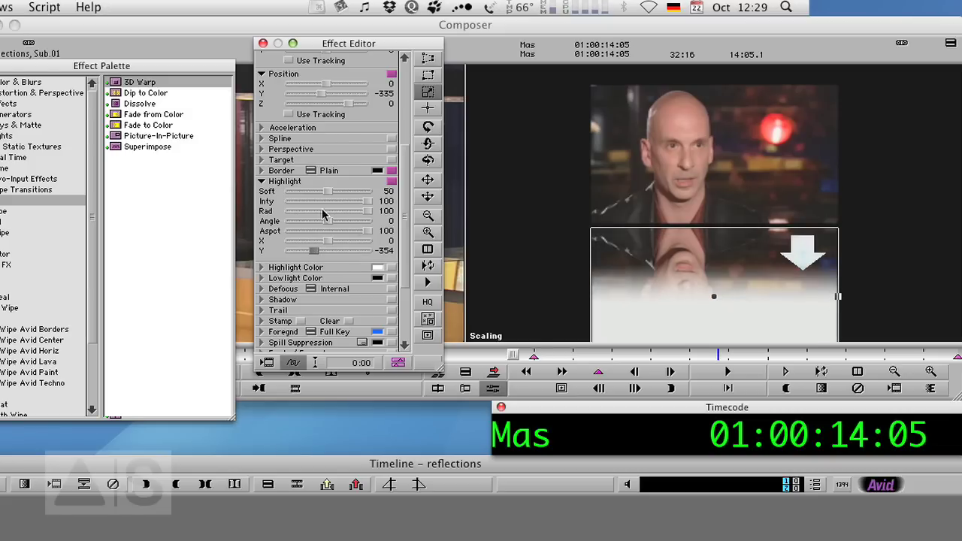
{"action": "left_click_drag", "start_coordinate": [328, 193], "coordinate": [388, 197]}
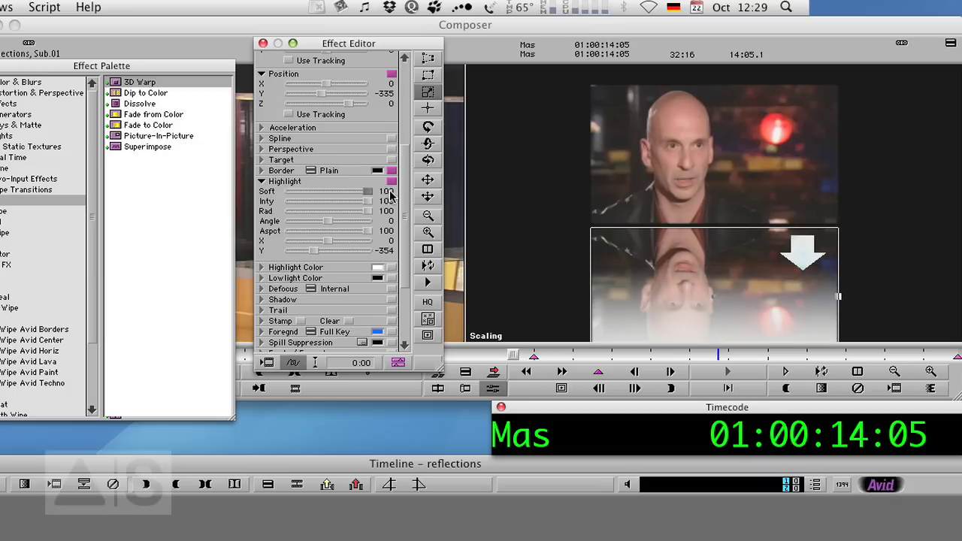
{"action": "left_click_drag", "start_coordinate": [315, 257], "coordinate": [320, 257]}
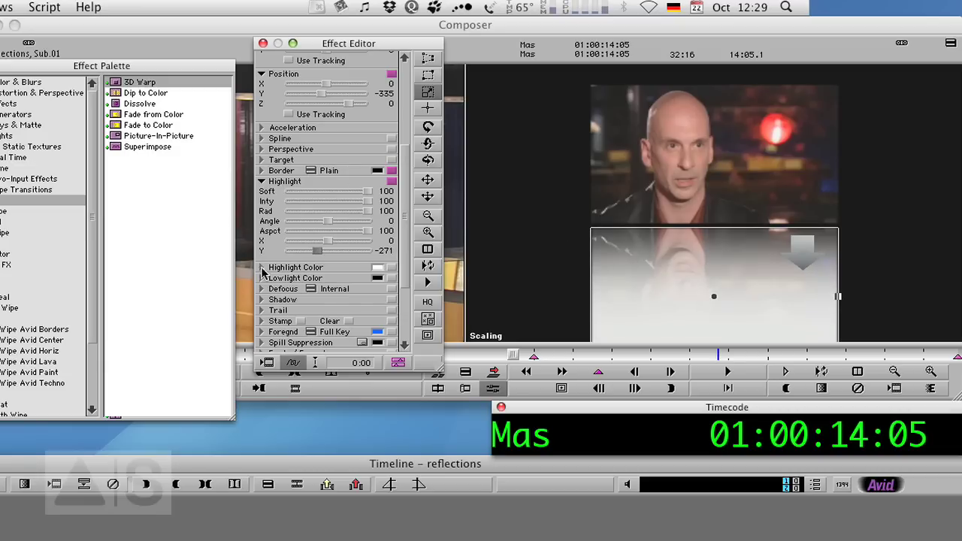
- Set the highlight colour to black (L 0) and nudge Highlight Y to -226
{"action": "left_click", "coordinate": [262, 268]}
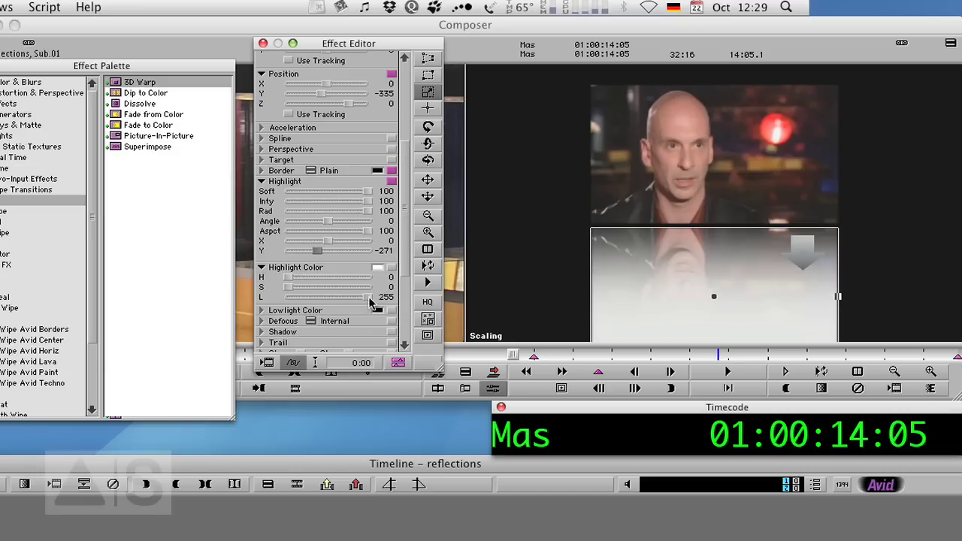
{"action": "left_click_drag", "start_coordinate": [373, 300], "coordinate": [258, 309]}
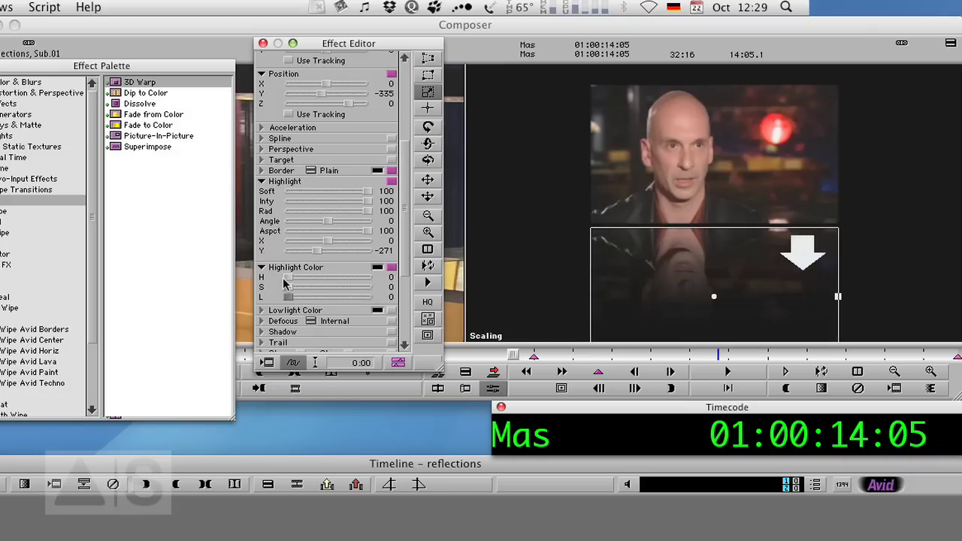
{"action": "left_click", "coordinate": [316, 252]}
{"action": "key", "text": "Right"}
{"action": "key", "text": "Right"}
{"action": "key", "text": "Right"}
{"action": "key", "text": "Right"}
{"action": "key", "text": "Right"}
{"action": "key", "text": "Right"}
{"action": "key", "text": "Right"}
{"action": "key", "text": "Right"}
{"action": "key", "text": "Right"}
{"action": "key", "text": "Right"}
{"action": "key", "text": "Right"}
{"action": "key", "text": "Right"}
{"action": "key", "text": "Right"}
{"action": "key", "text": "Right"}
{"action": "key", "text": "Right"}
{"action": "key", "text": "Right"}
{"action": "key", "text": "Right"}
{"action": "key", "text": "Right"}
{"action": "key", "text": "Right"}
{"action": "key", "text": "Right"}
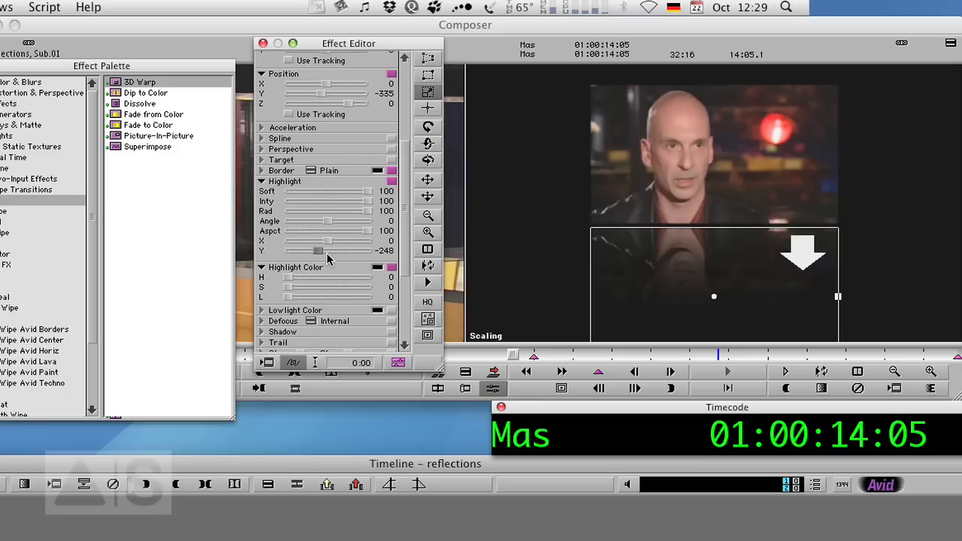
{"action": "key", "text": "Right"}
{"action": "key", "text": "Right"}
{"action": "key", "text": "Right"}
{"action": "key", "text": "Right"}
{"action": "key", "text": "Right"}
{"action": "key", "text": "Right"}
{"action": "key", "text": "Right"}
{"action": "key", "text": "Right"}
{"action": "key", "text": "Right"}
{"action": "key", "text": "Right"}
{"action": "key", "text": "Right"}
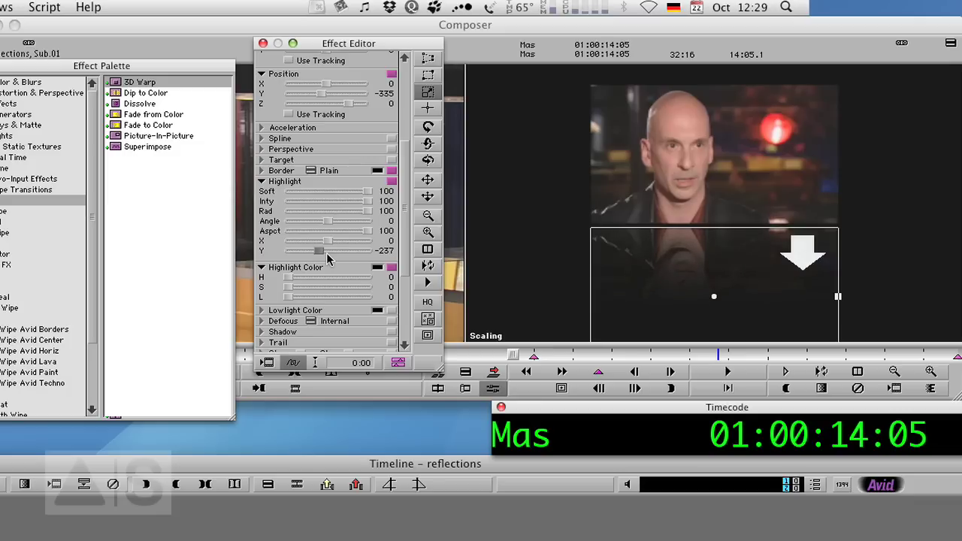
{"action": "key", "text": "Right"}
{"action": "key", "text": "Right"}
{"action": "key", "text": "Right"}
{"action": "key", "text": "Right"}
{"action": "key", "text": "Right"}
{"action": "key", "text": "Right"}
{"action": "left_click", "coordinate": [524, 265]}
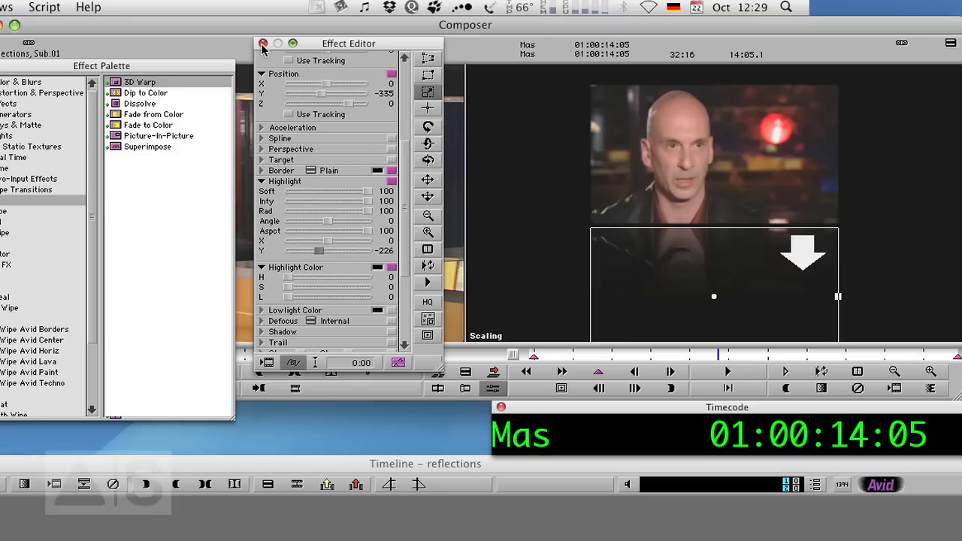
- Leave the Effect Editor, play 'reflections' from the start, then scrub forward from 01:00:07:17 through the reflection shot
{"action": "left_click", "coordinate": [262, 45]}
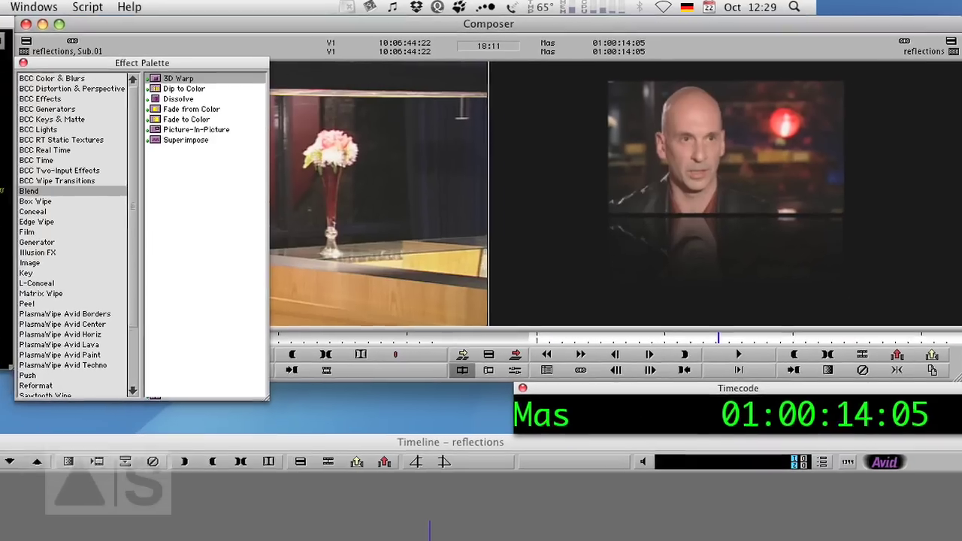
{"action": "left_click_drag", "start_coordinate": [383, 469], "coordinate": [373, 469]}
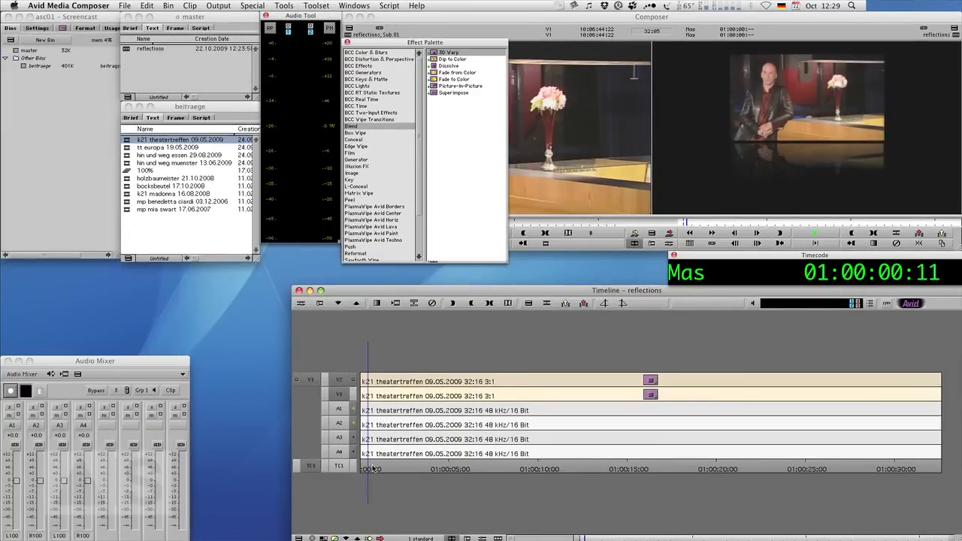
{"action": "key", "text": "space"}
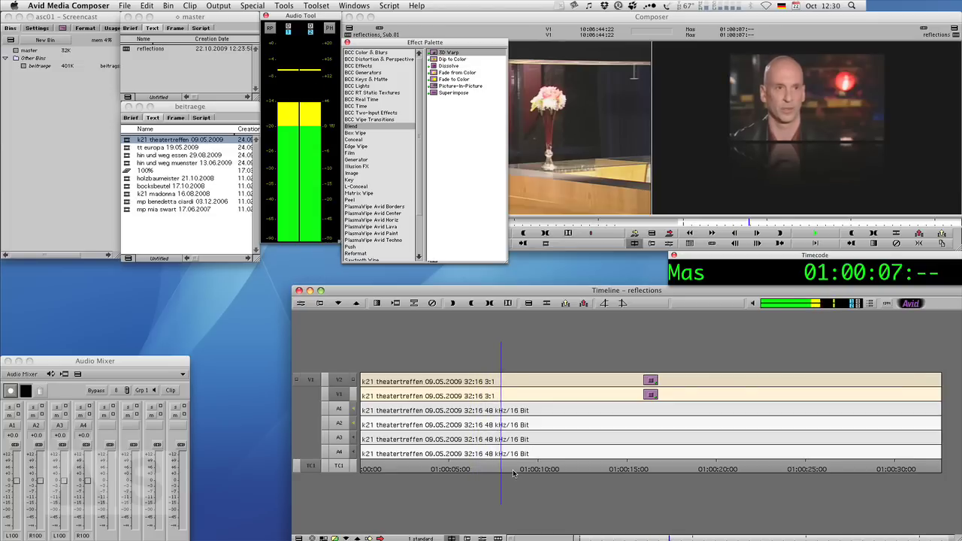
{"action": "key", "text": "space"}
{"action": "left_click", "coordinate": [489, 469]}
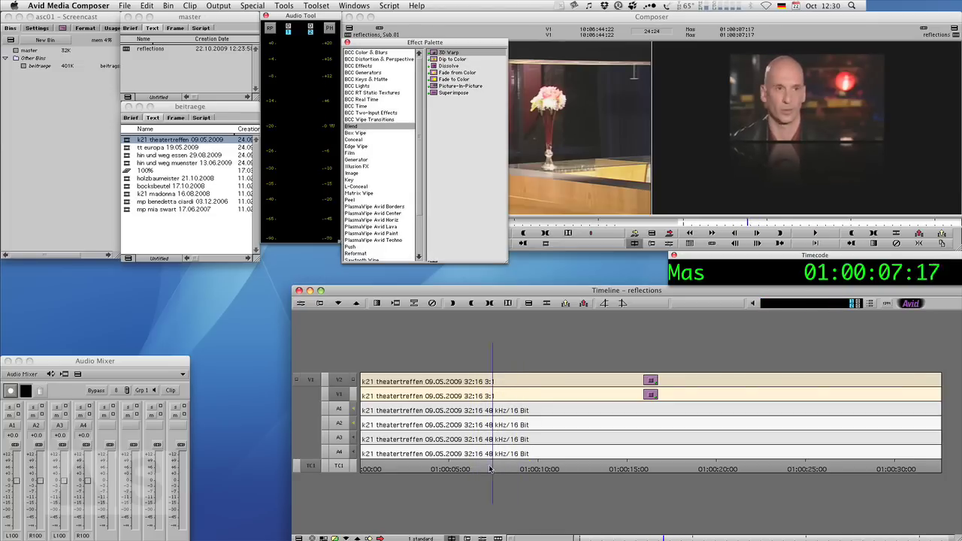
{"action": "left_click_drag", "start_coordinate": [490, 470], "coordinate": [545, 467]}
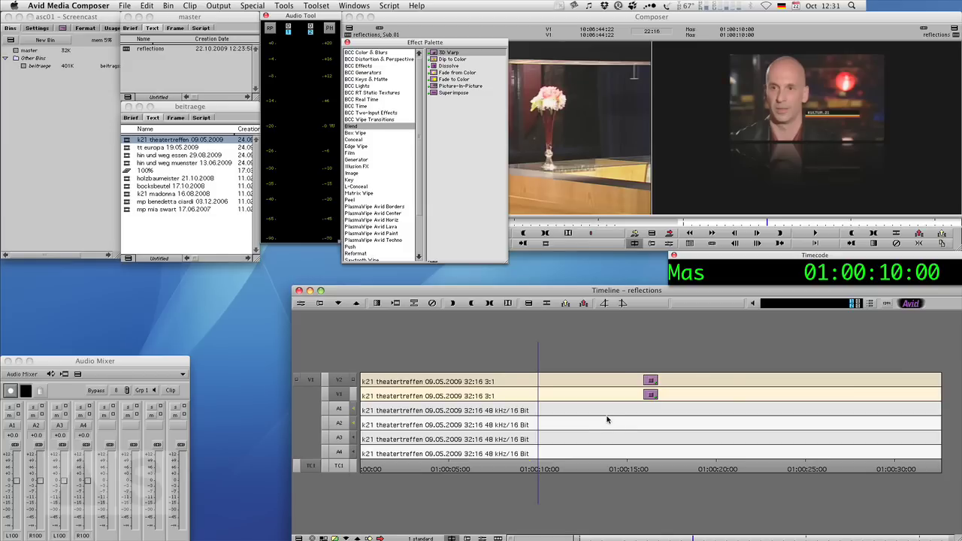
- Switch to Firefox, where the avidscreencast.com homepage is showing
{"action": "key", "text": "super+Tab"}
{"action": "key", "text": "super+Tab"}
{"action": "key", "text": "super+Tab"}
{"action": "key", "text": "super+Tab"}
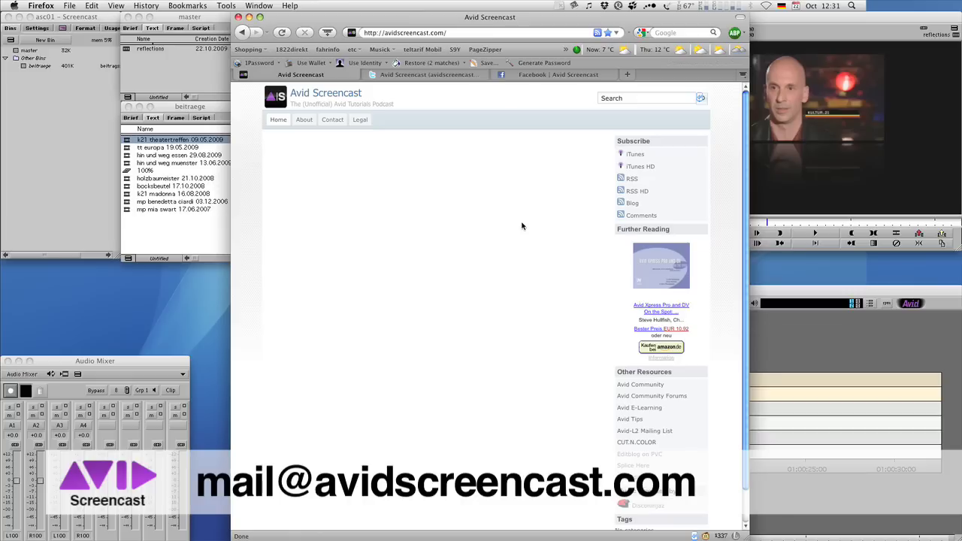
- View the avidscreencast Twitter profile, then the Facebook page, and open a fourth browser tab
{"action": "left_click", "coordinate": [439, 76]}
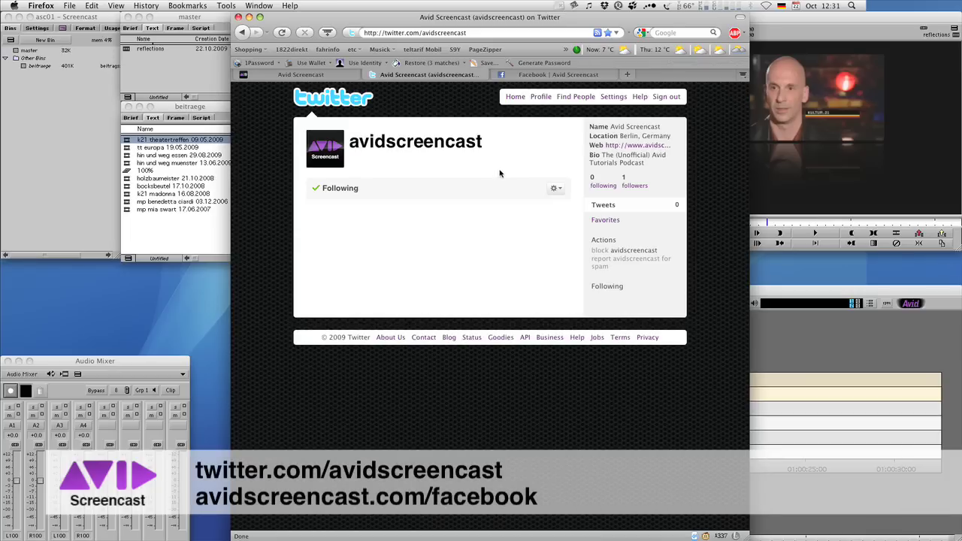
{"action": "left_click", "coordinate": [571, 77]}
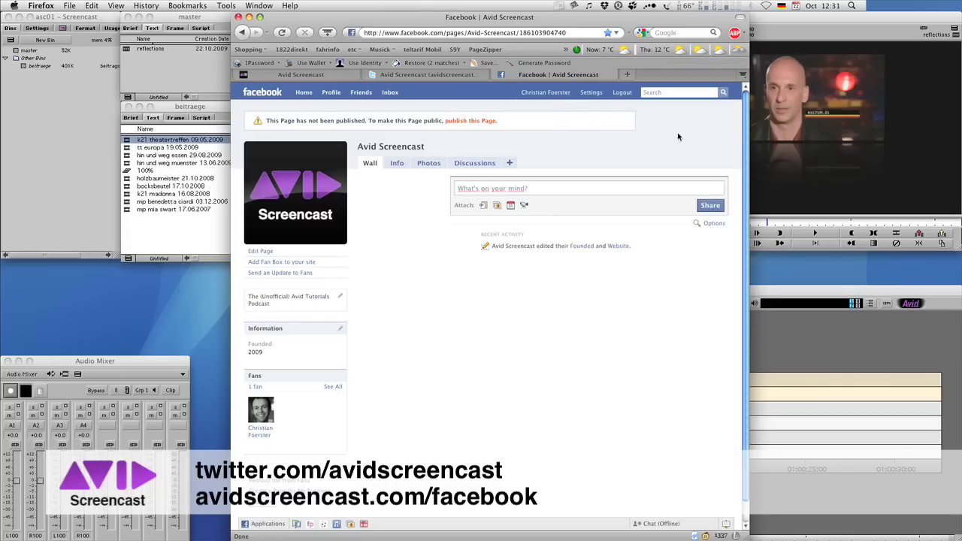
{"action": "double_click", "coordinate": [662, 77]}
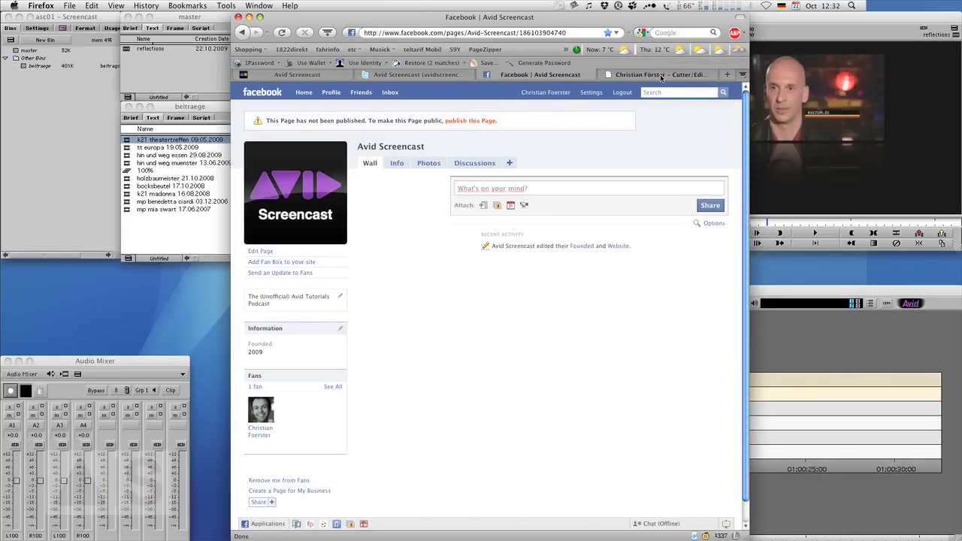
- Show the editguy.de tab, expand and collapse its latest video works panel, and scroll the page
{"action": "left_click", "coordinate": [662, 76]}
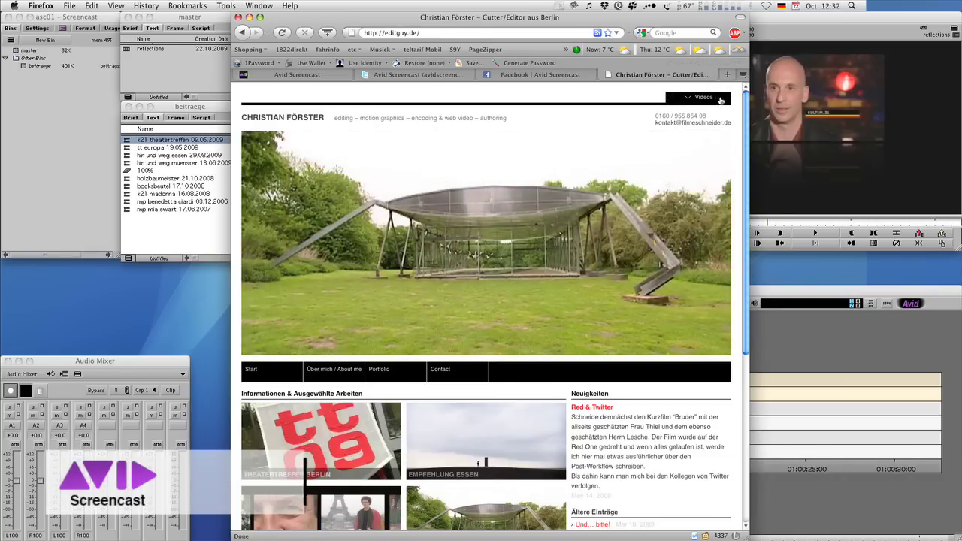
{"action": "left_click", "coordinate": [704, 99]}
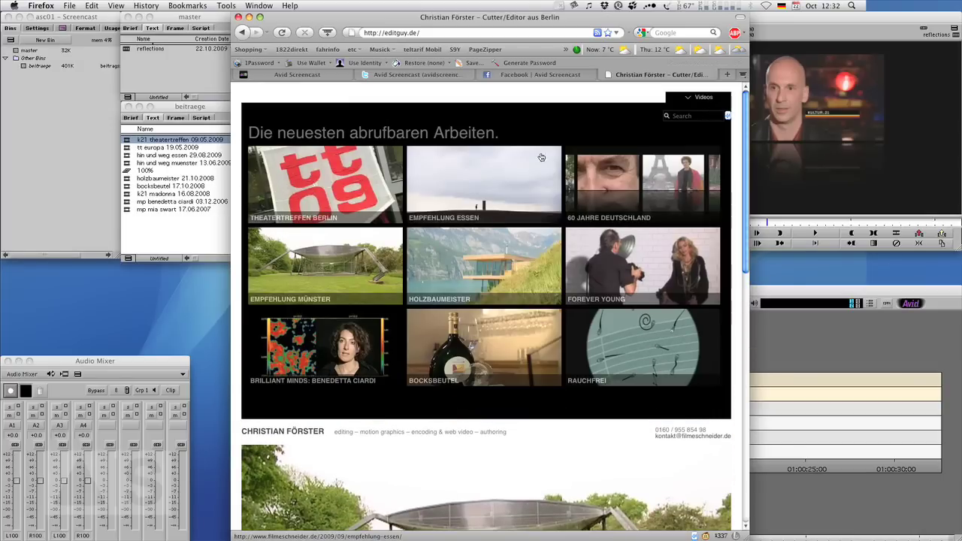
{"action": "left_click", "coordinate": [706, 103]}
{"action": "scroll", "coordinate": [736, 151], "scroll_direction": "down", "scroll_amount": 2}
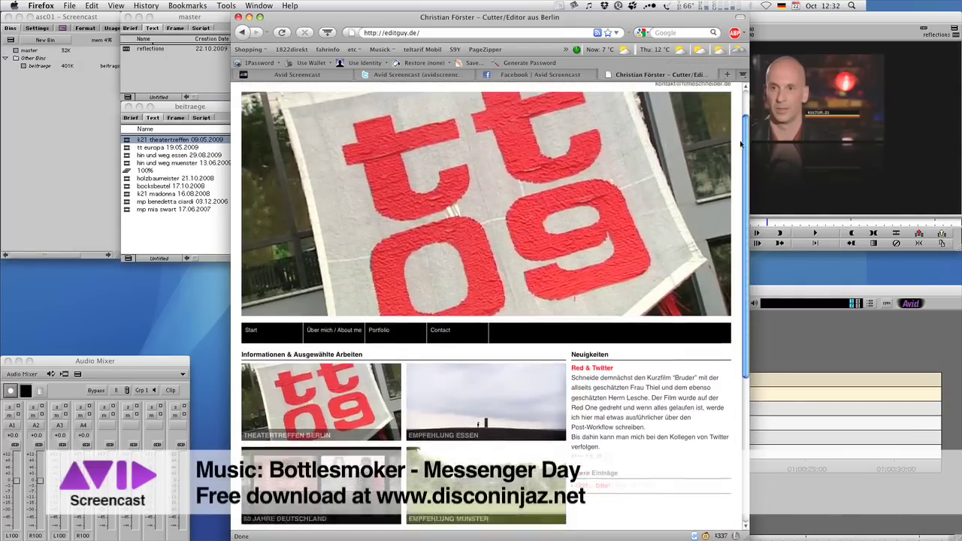
{"action": "scroll", "coordinate": [736, 153], "scroll_direction": "up", "scroll_amount": 2}
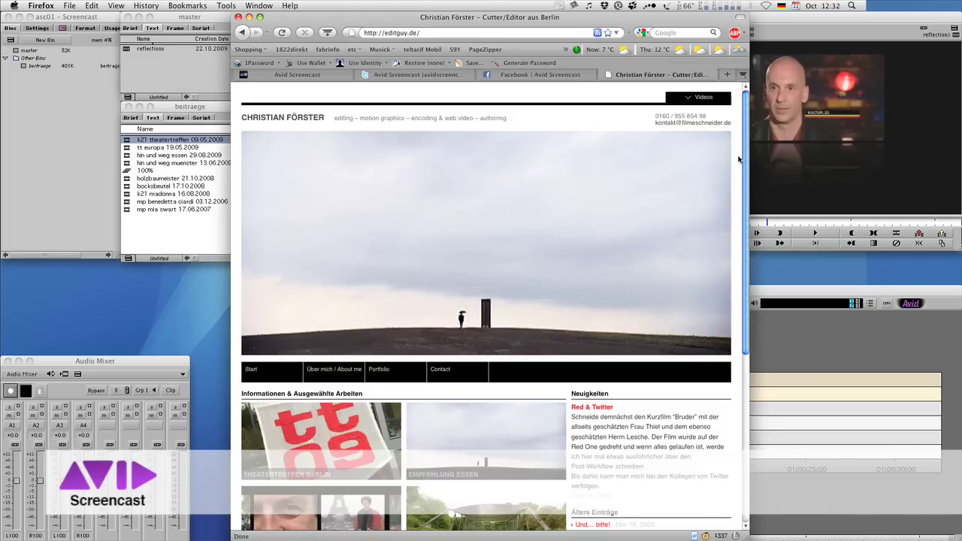